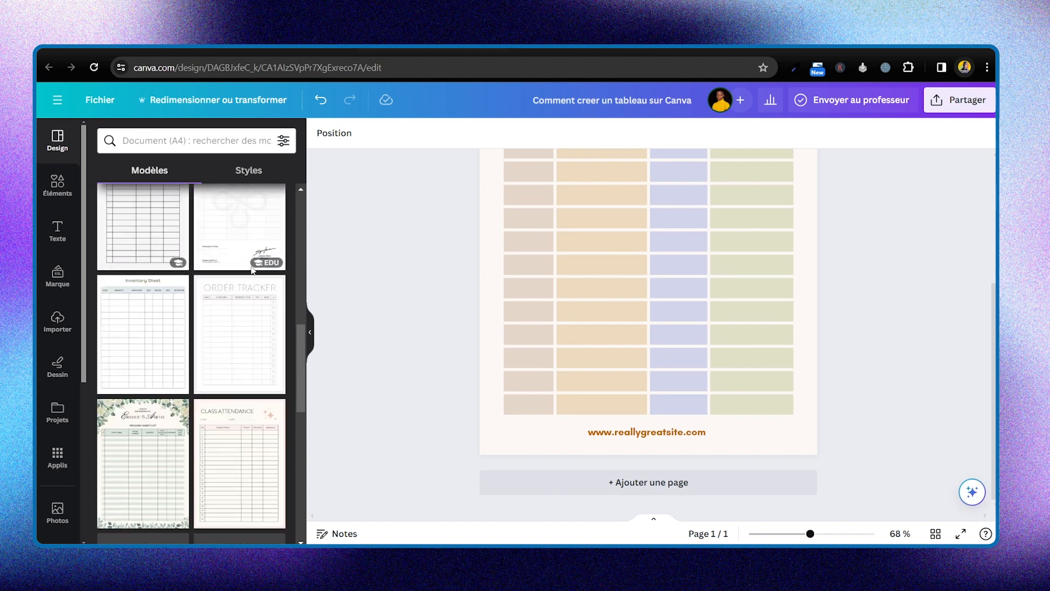
Step: Duplicate the inventory page as a second page
scroll(237, 253, up, 5)
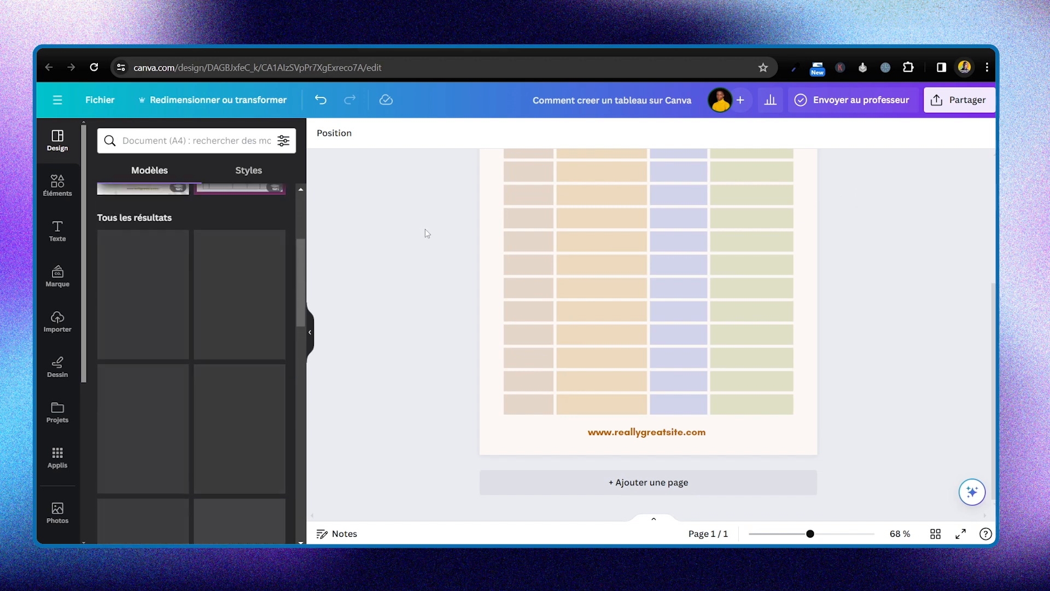
scroll(426, 232, up, 4)
scroll(462, 233, down, 2)
scroll(462, 232, up, 2)
click(788, 174)
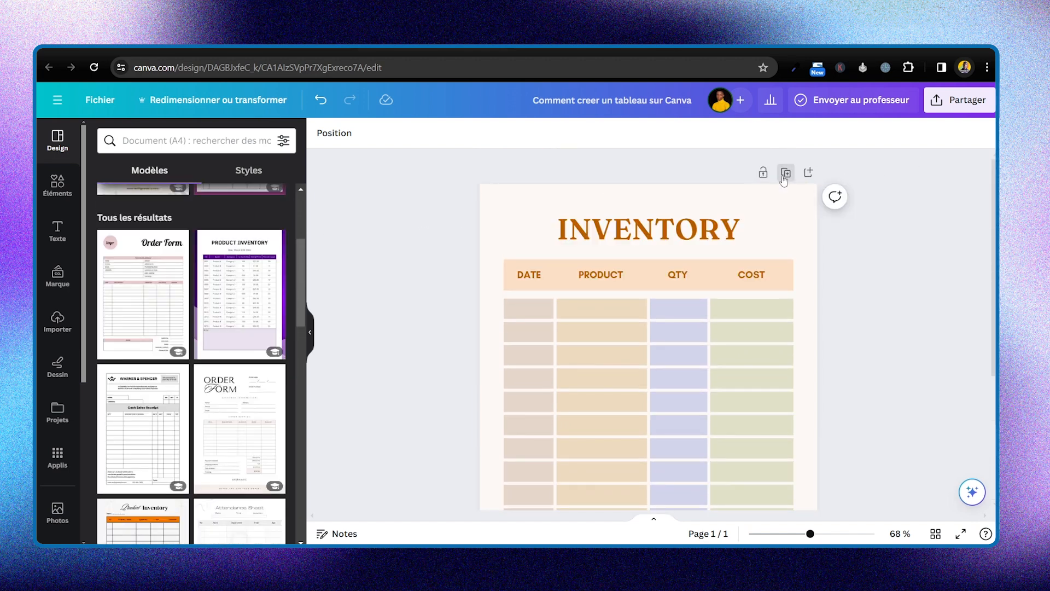
Step: Delete the column header band and the coloured cell grid from page 2, keeping the title and website line
click(654, 430)
drag(739, 411, 822, 487)
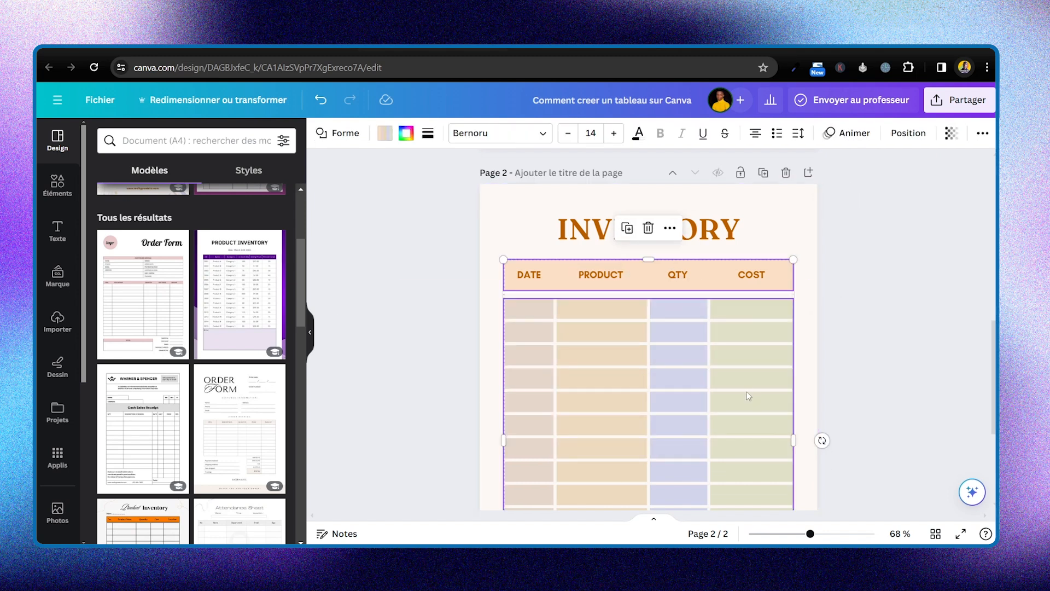
key(Delete)
scroll(840, 346, down, 3)
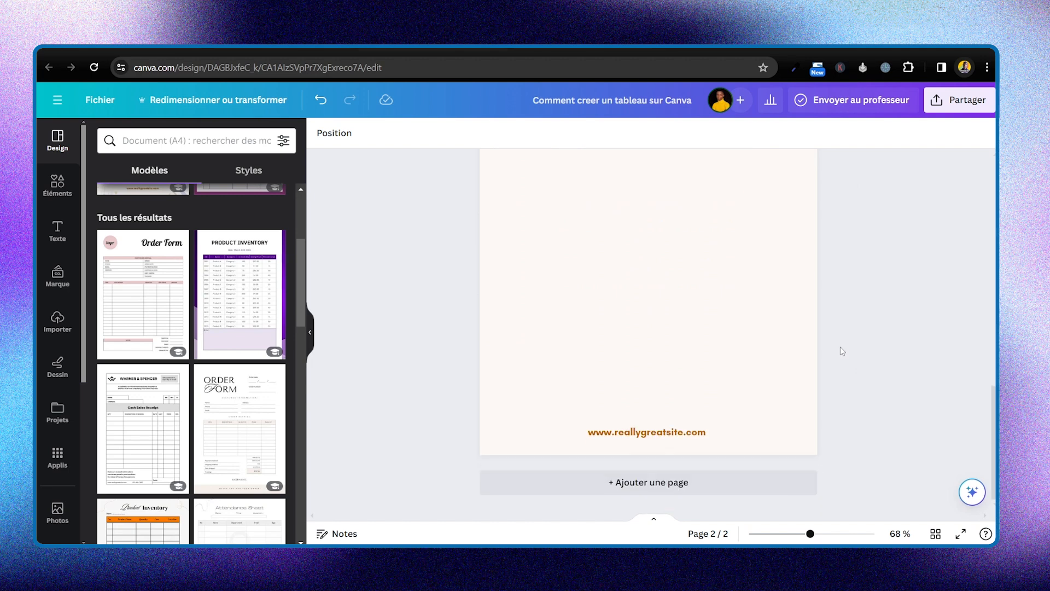
scroll(841, 347, up, 5)
scroll(839, 350, down, 2)
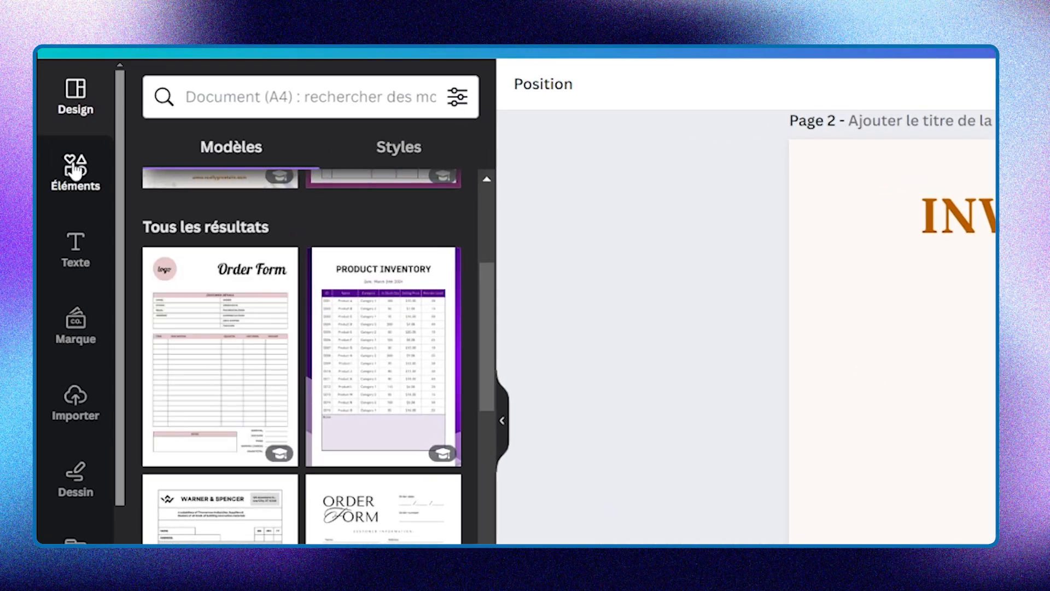
Step: Insert the plain grey-outlined table from the full Tableaux collection of elements onto page 2
click(71, 169)
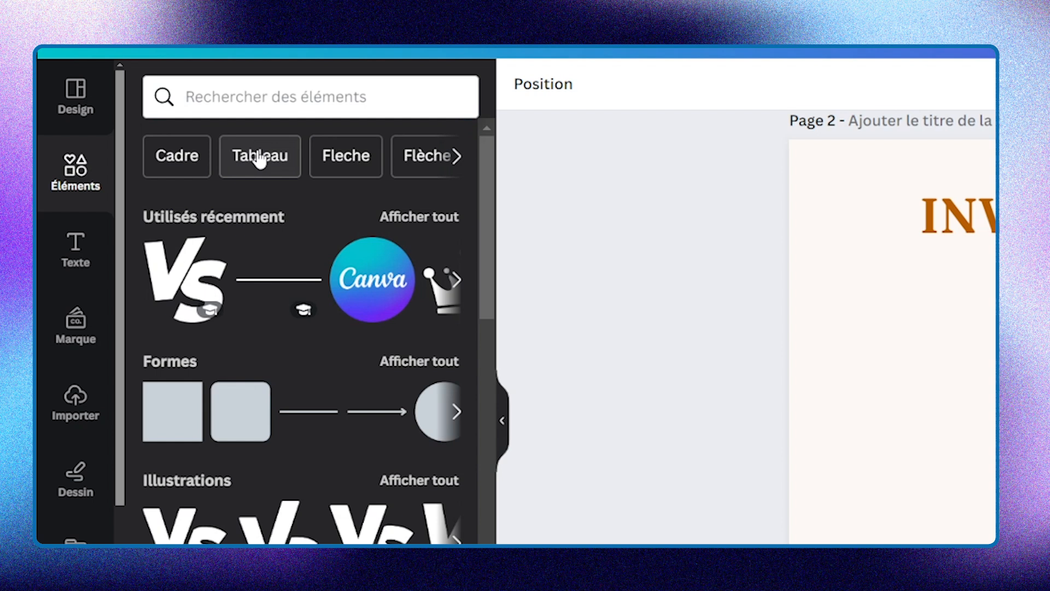
scroll(344, 387, down, 10)
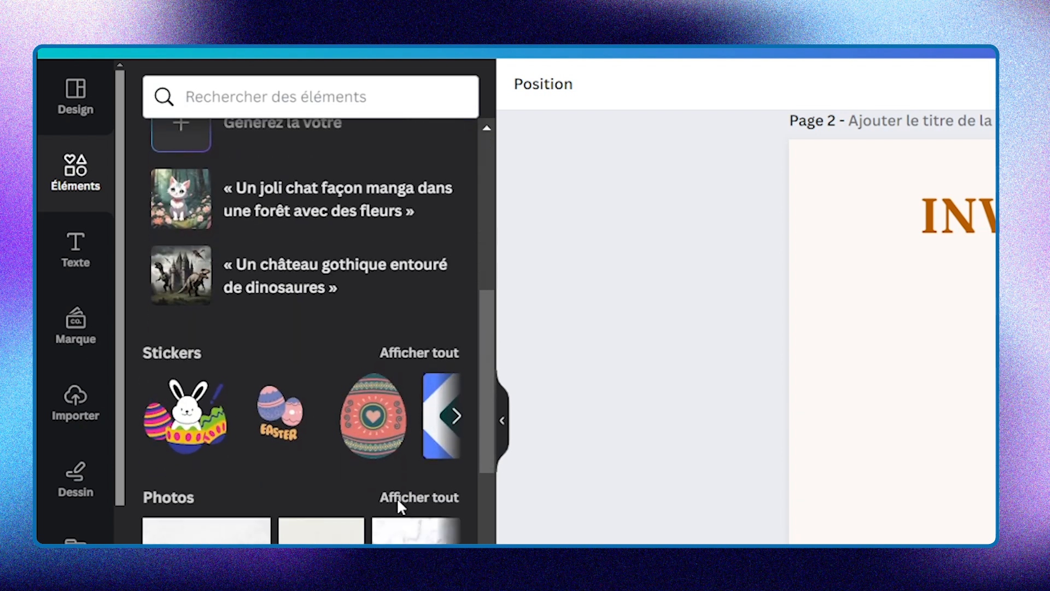
scroll(383, 399, down, 5)
scroll(377, 403, up, 3)
scroll(377, 403, down, 3)
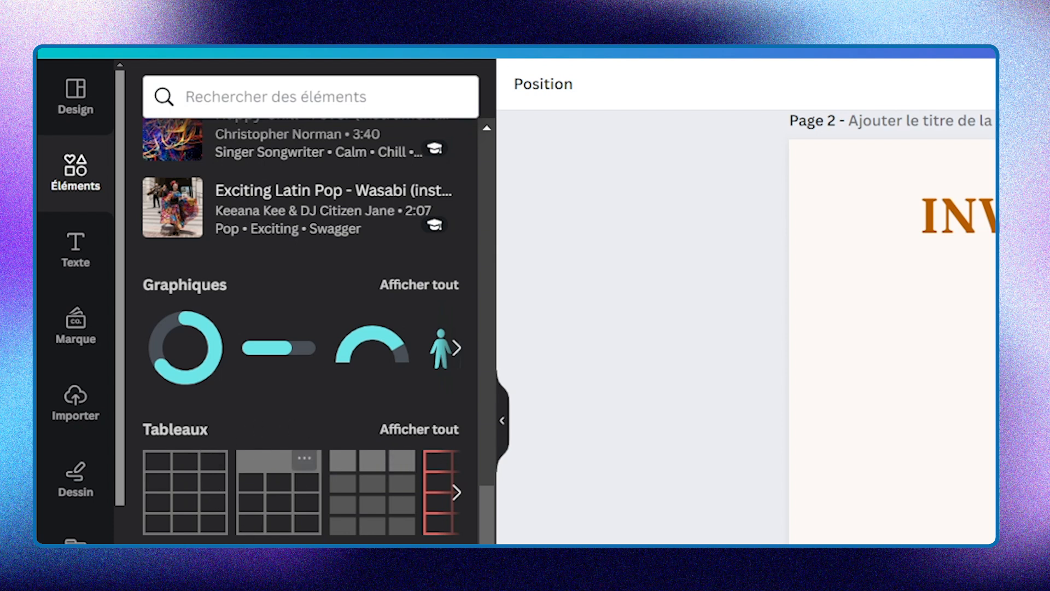
click(455, 495)
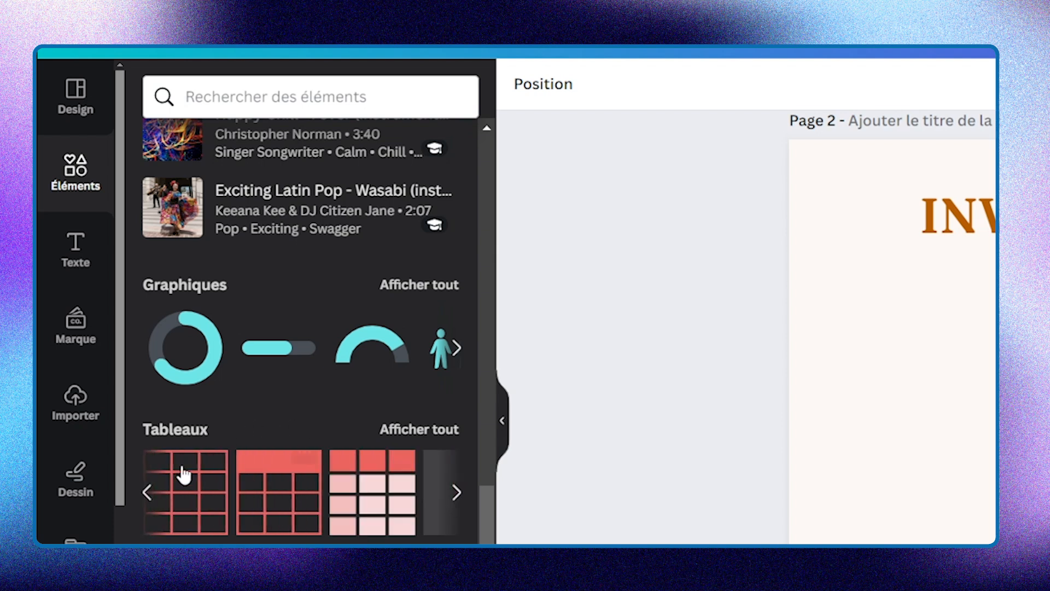
click(426, 431)
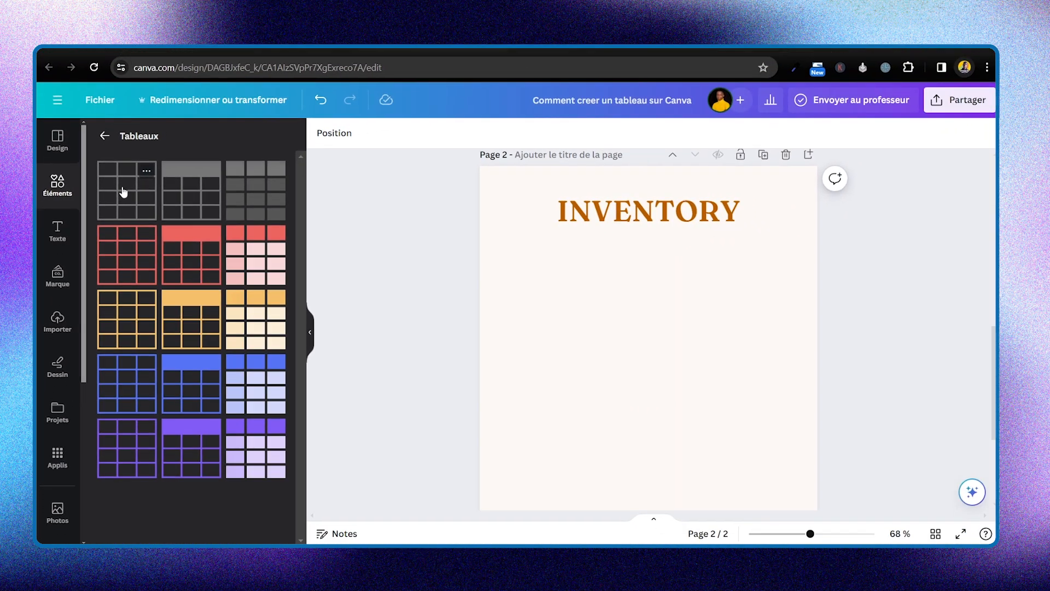
click(123, 192)
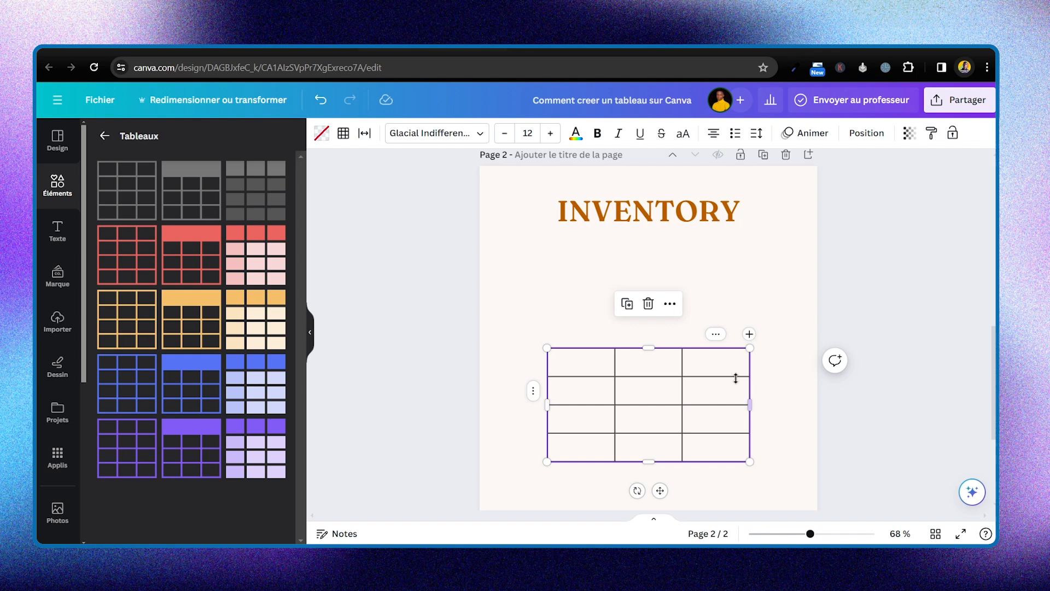
Step: Compare the header row and columns of the page 1 inventory table with the blank table on page 2
scroll(655, 376, up, 9)
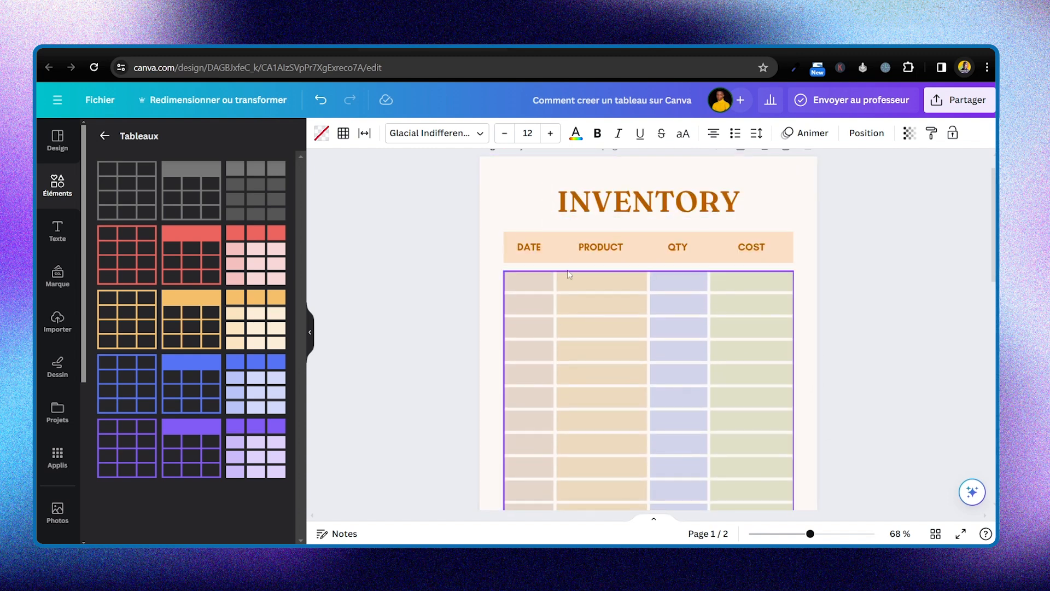
scroll(785, 452, down, 9)
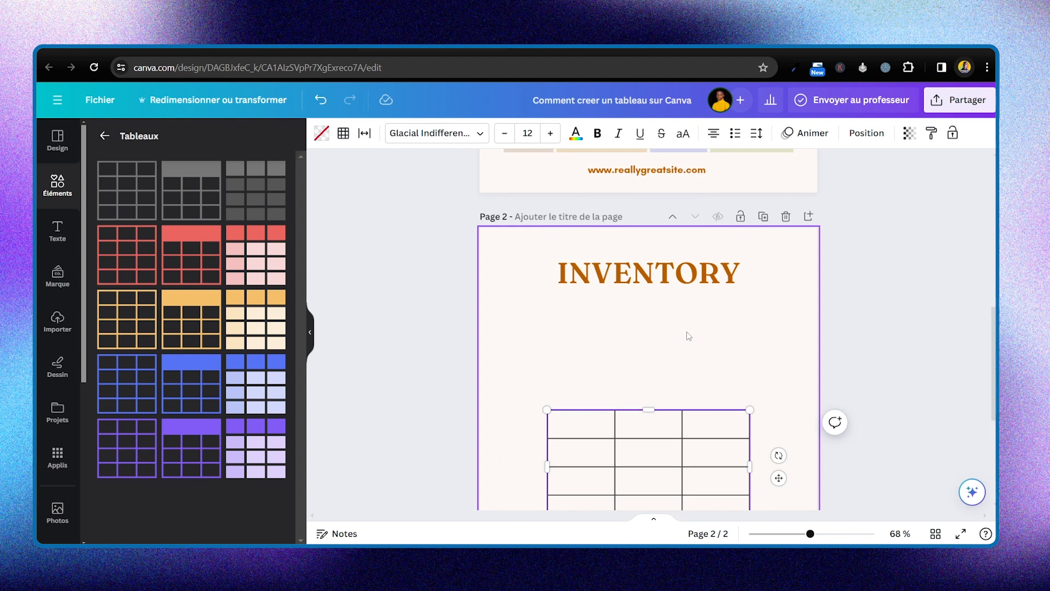
scroll(767, 350, up, 1)
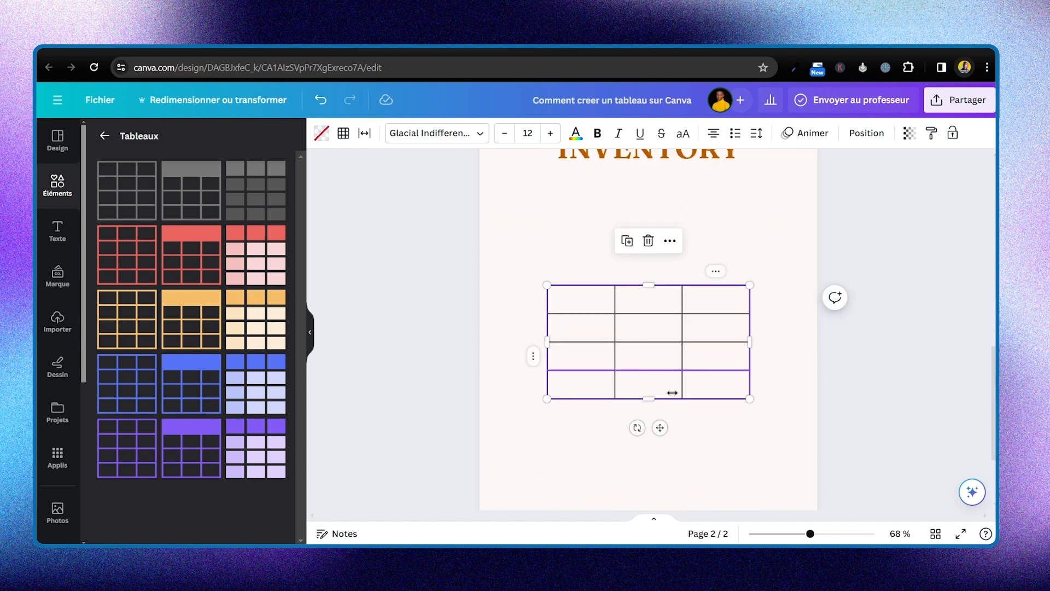
scroll(791, 387, up, 2)
scroll(789, 383, down, 2)
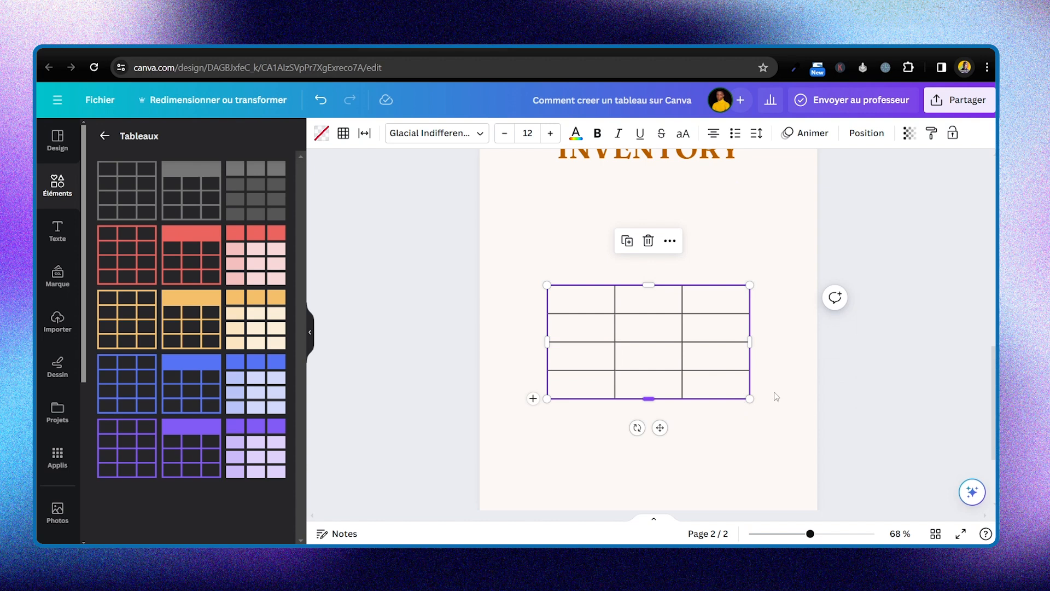
scroll(778, 261, up, 5)
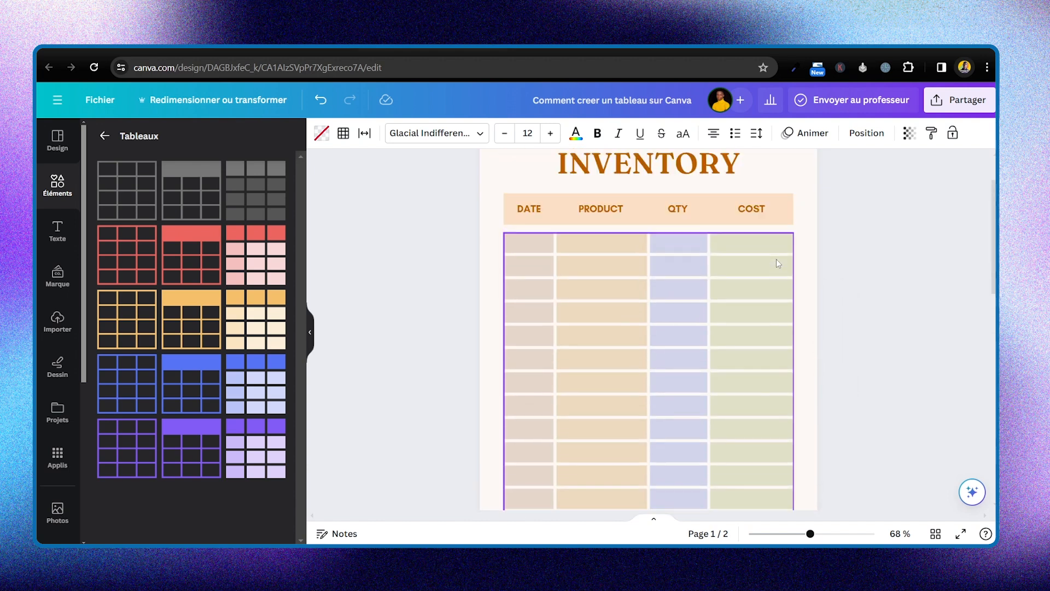
scroll(776, 259, up, 2)
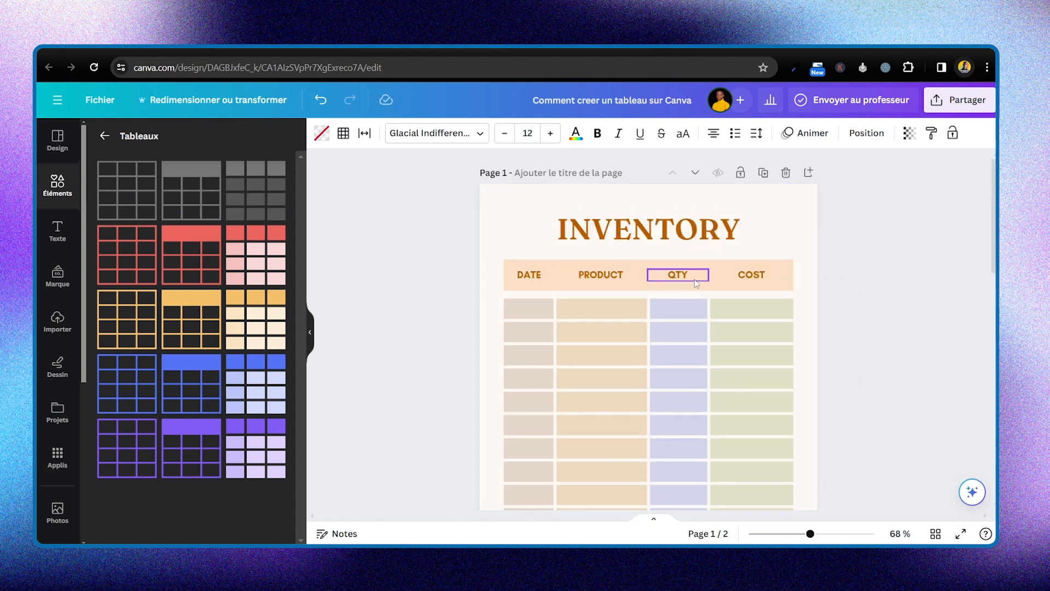
scroll(788, 323, down, 7)
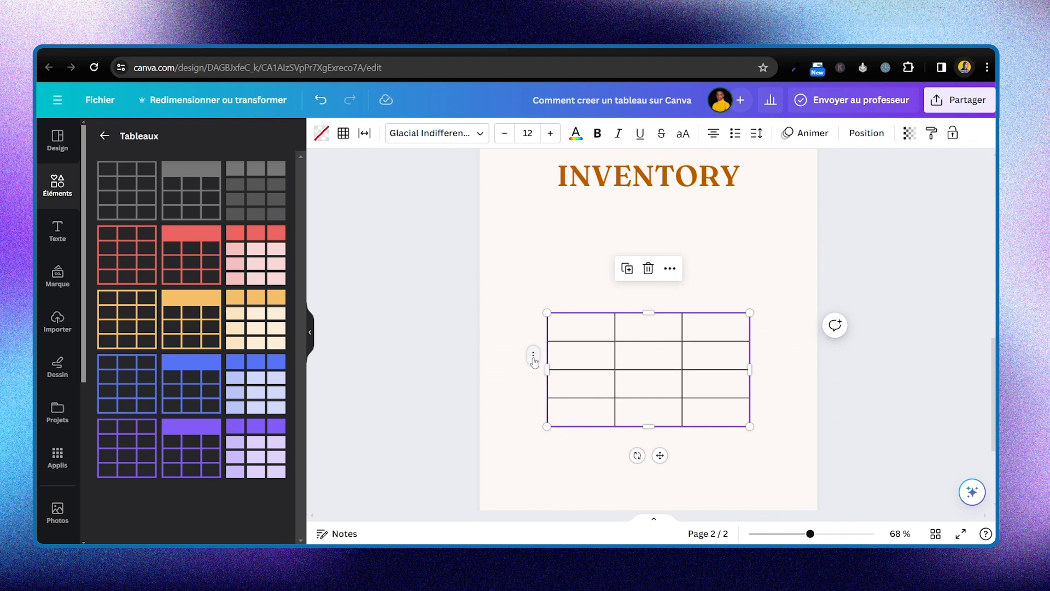
Step: Delete three rows from the page 2 table, leaving a single row
click(534, 357)
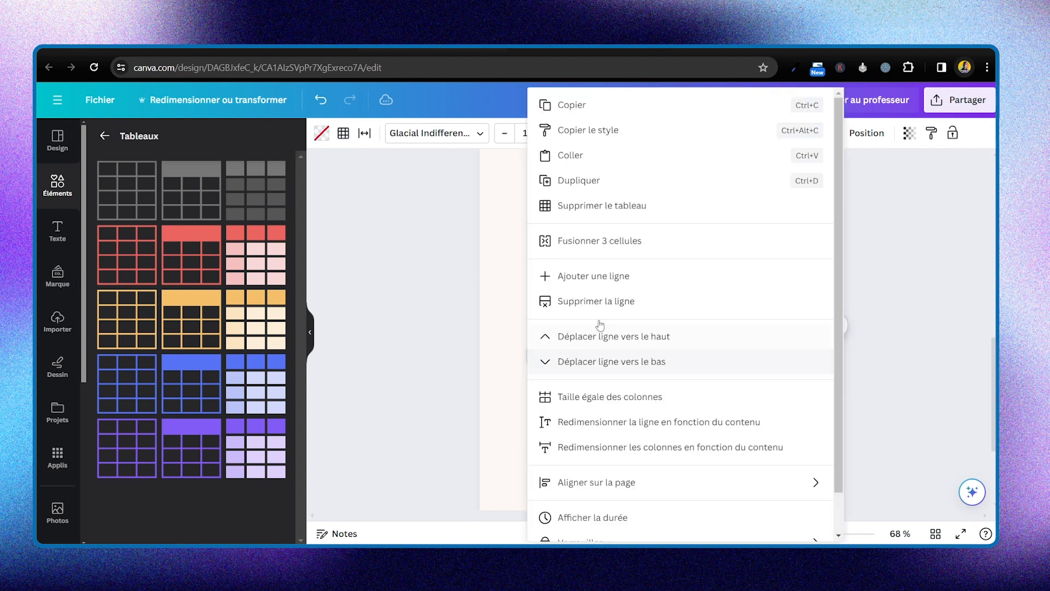
click(607, 302)
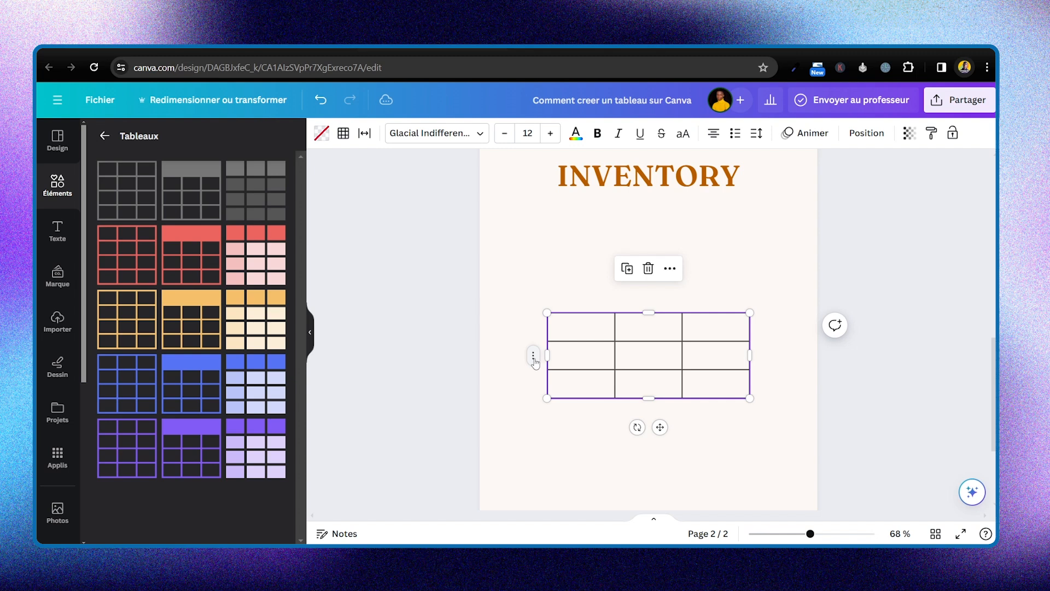
click(533, 358)
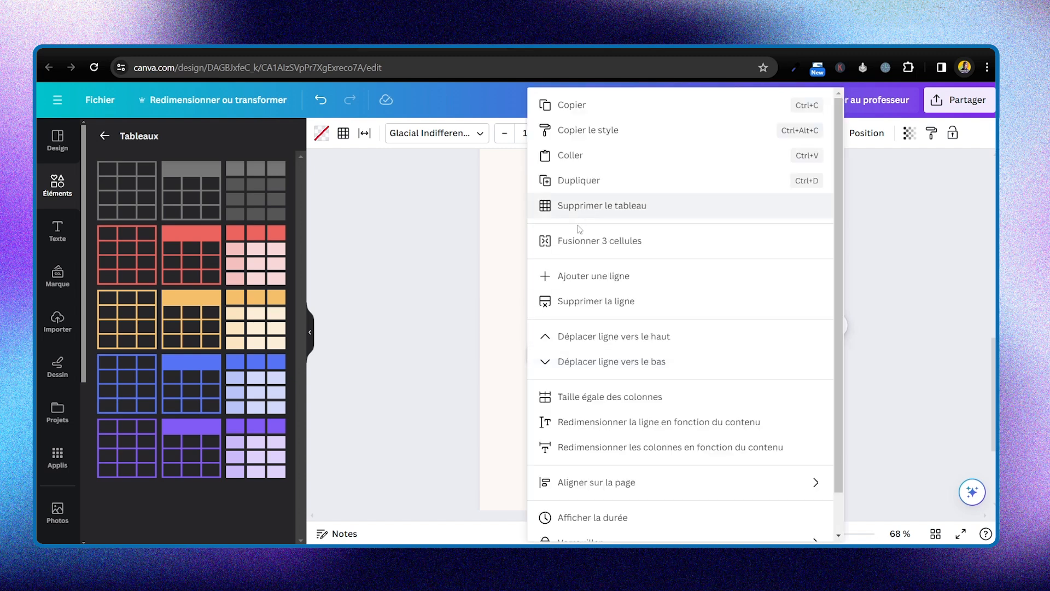
click(576, 308)
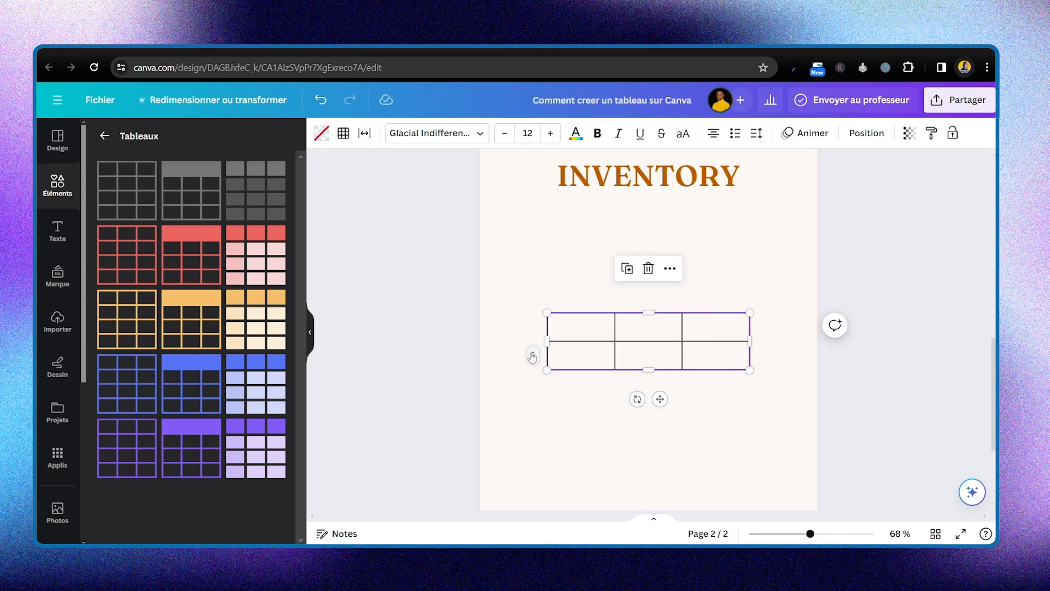
click(534, 356)
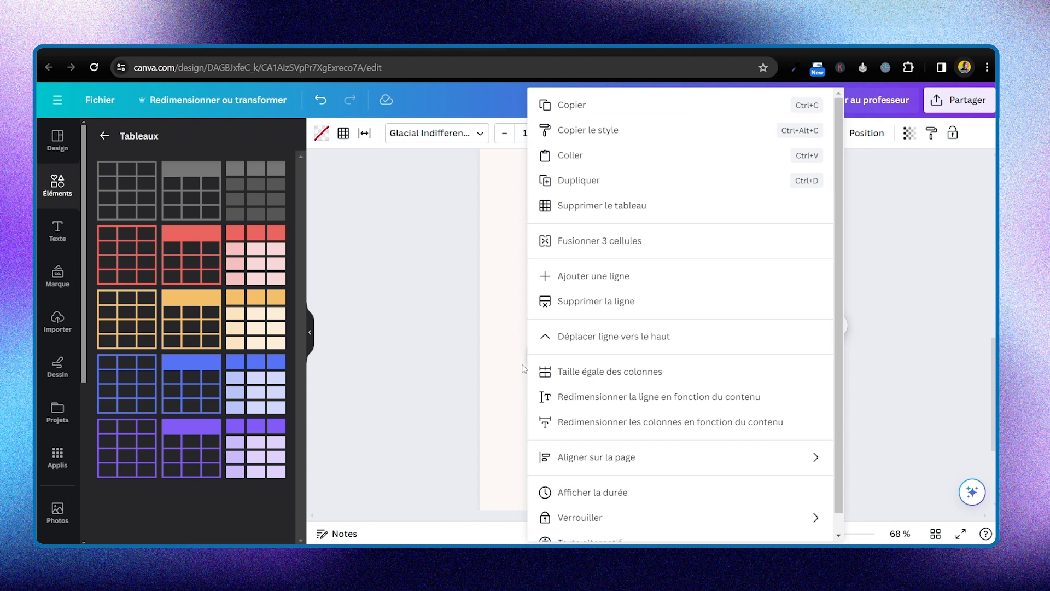
click(523, 367)
click(534, 357)
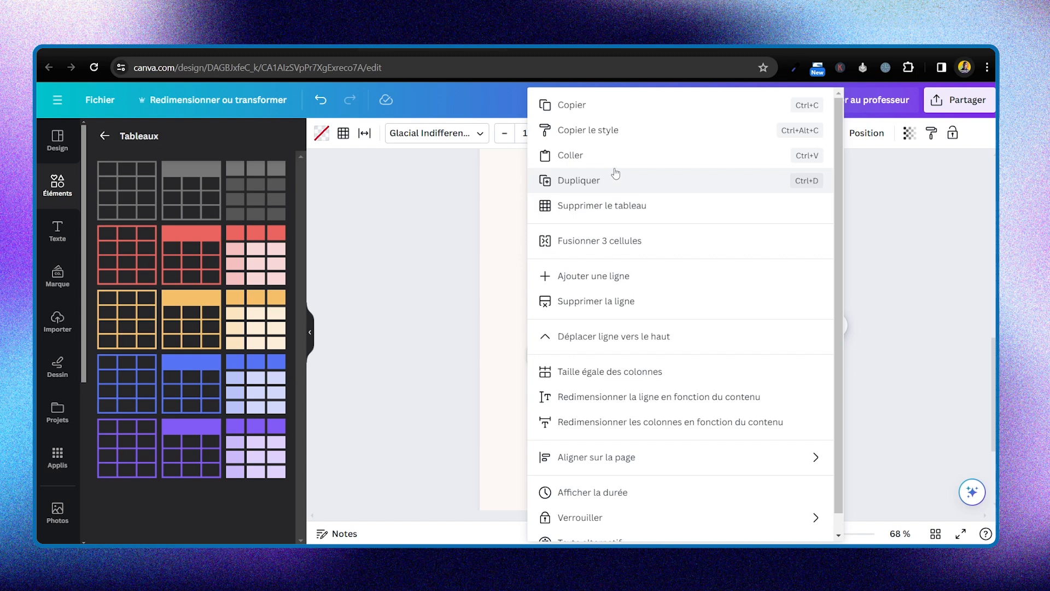
click(608, 302)
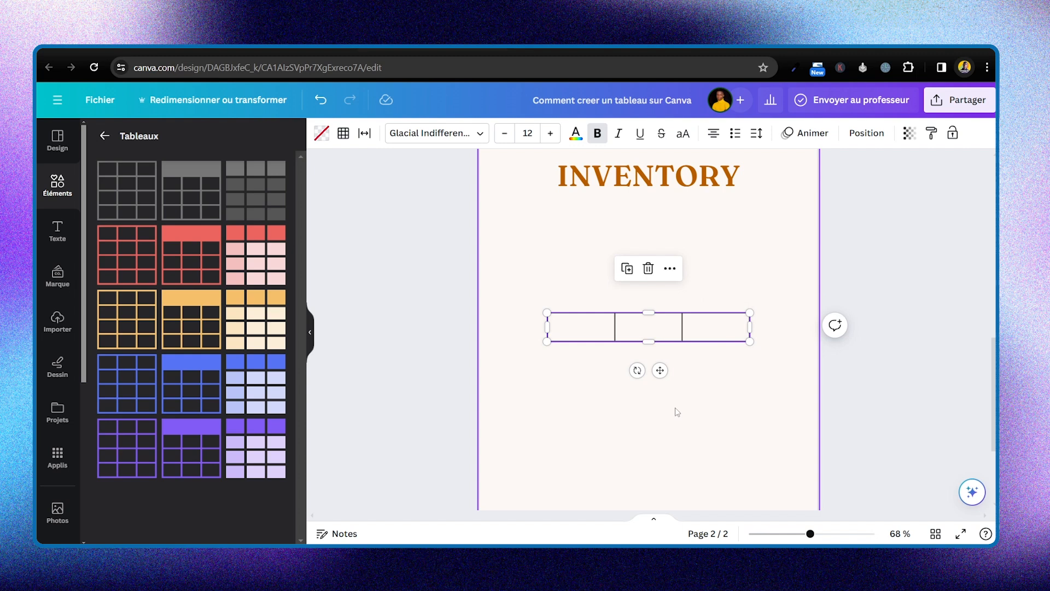
Step: Move the single-row table just below the INVENTORY title and widen it on both sides to nearly the page width
drag(660, 371, 644, 280)
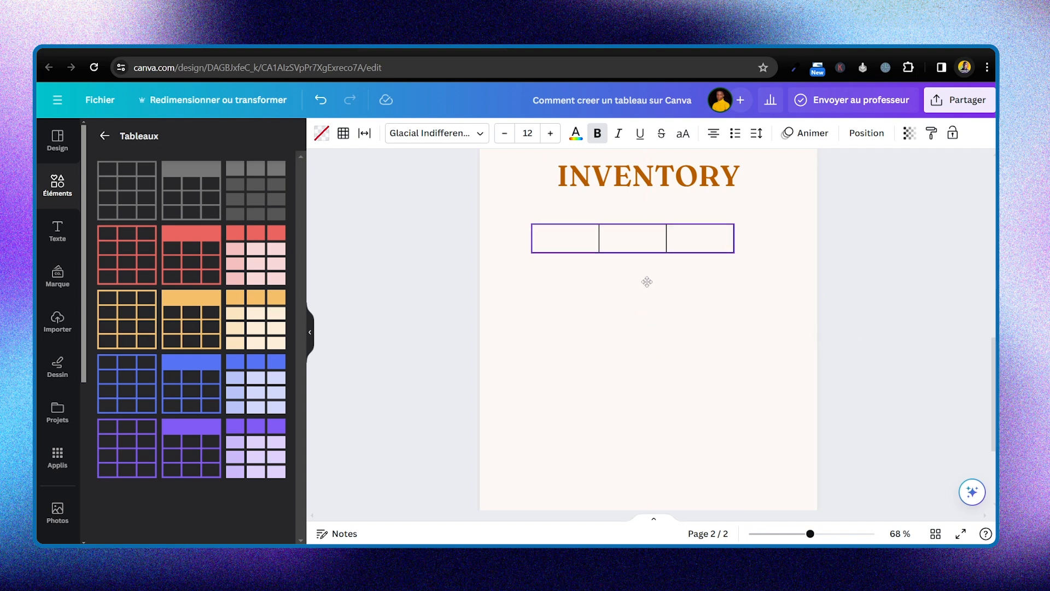
drag(734, 239, 790, 254)
drag(641, 240, 636, 239)
drag(527, 238, 513, 226)
drag(638, 242, 632, 235)
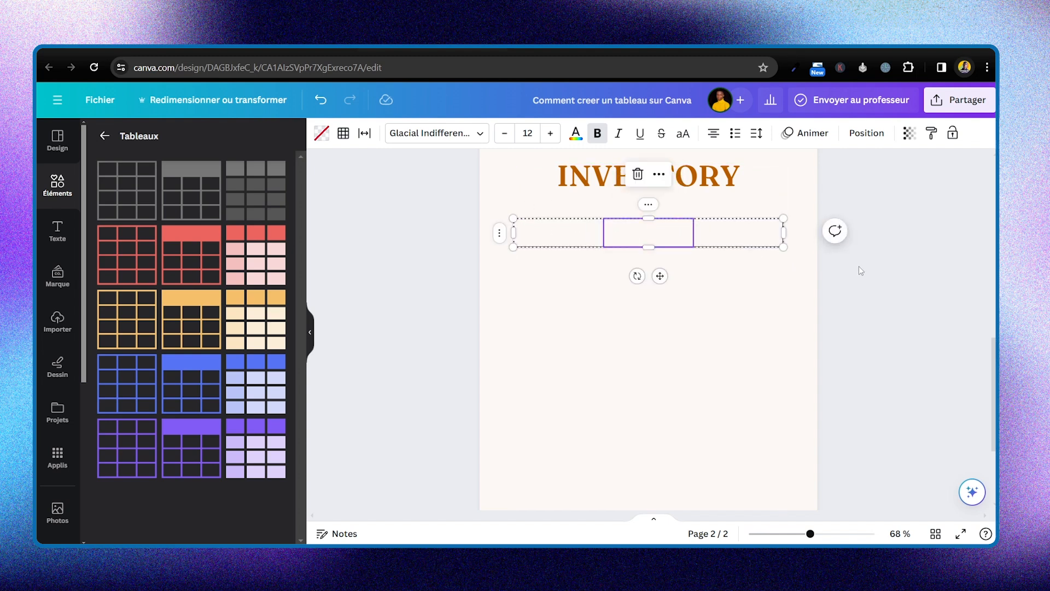
Step: Add a fourth column at the right end of the page 2 table to match the page 1 header
scroll(859, 267, up, 10)
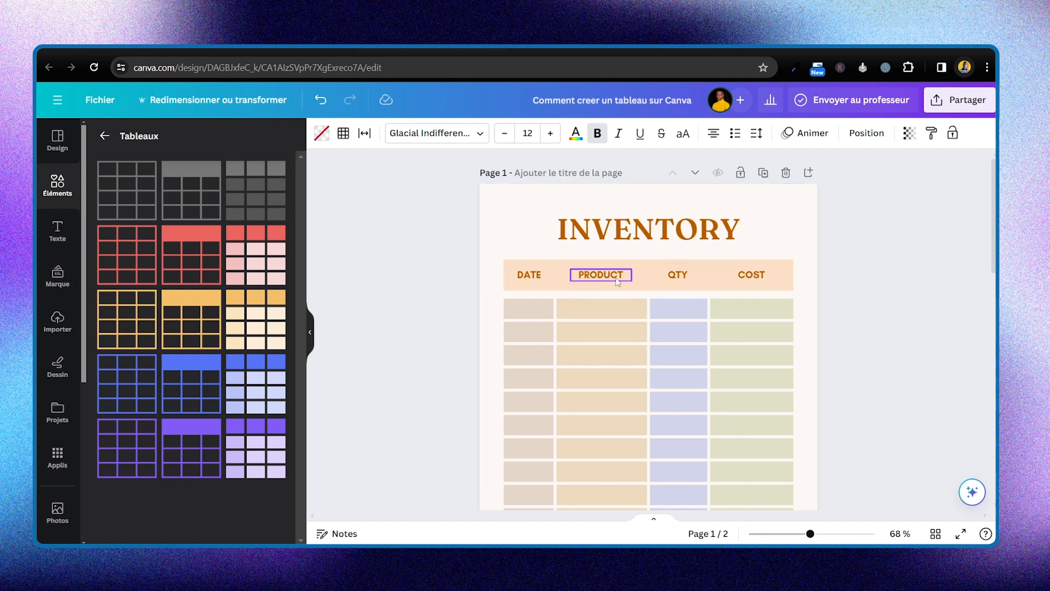
scroll(837, 282, down, 10)
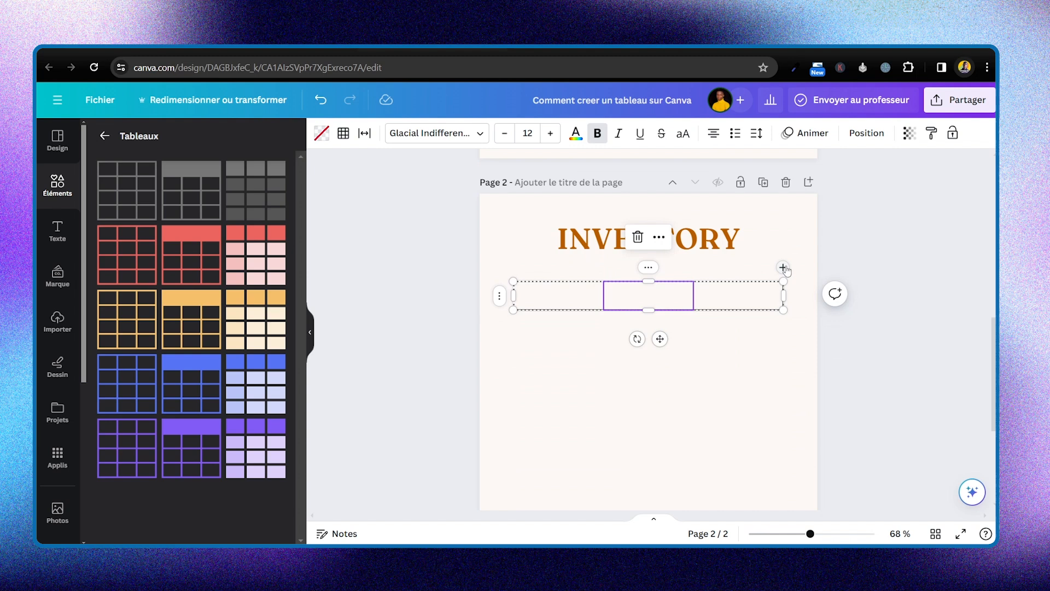
click(784, 267)
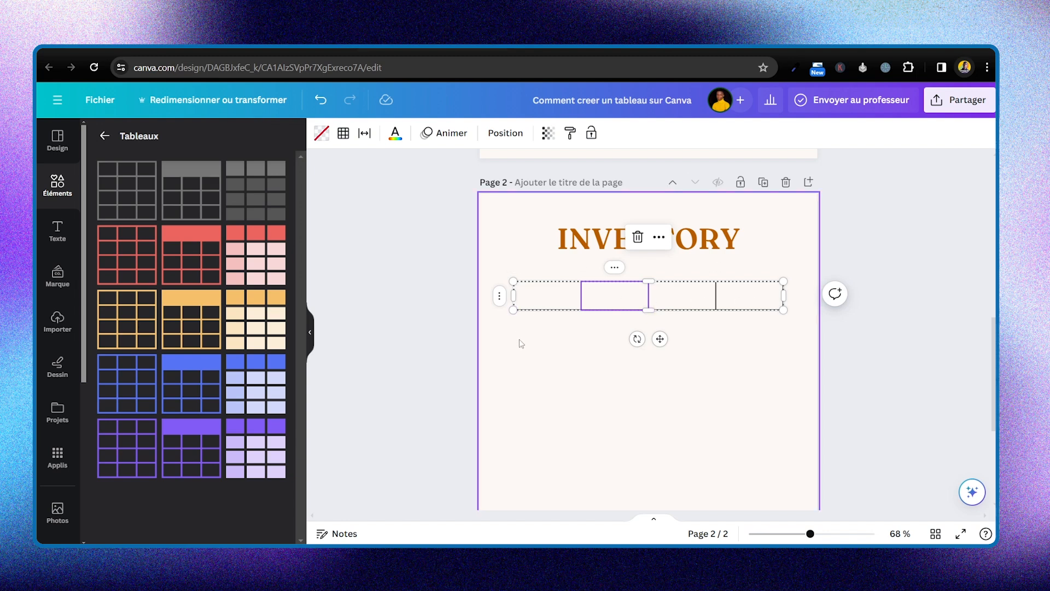
Step: Add an extra column at the right end of the page 2 table and delete the last column again
click(744, 300)
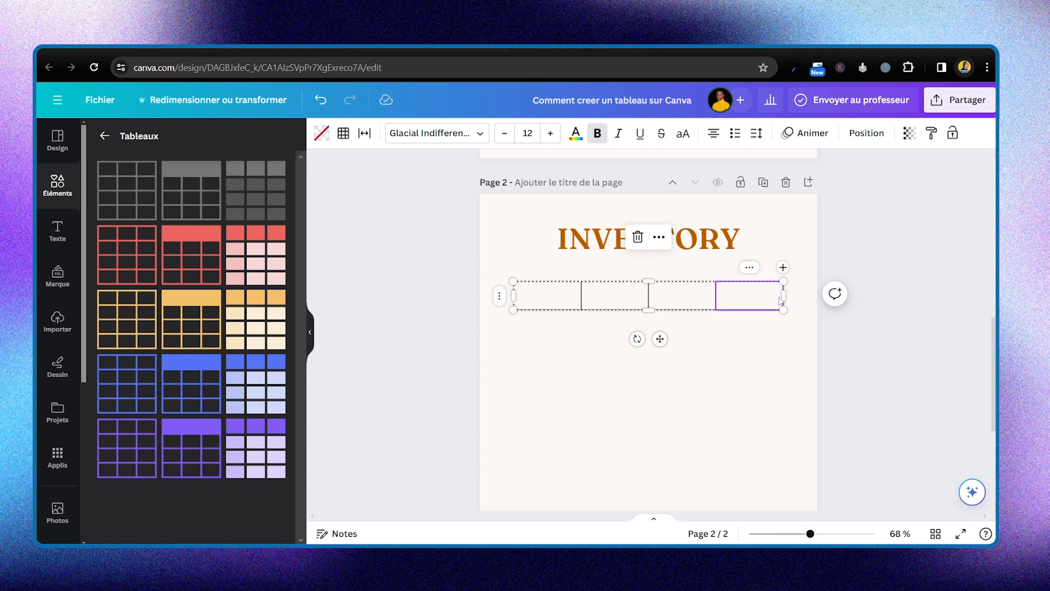
click(784, 268)
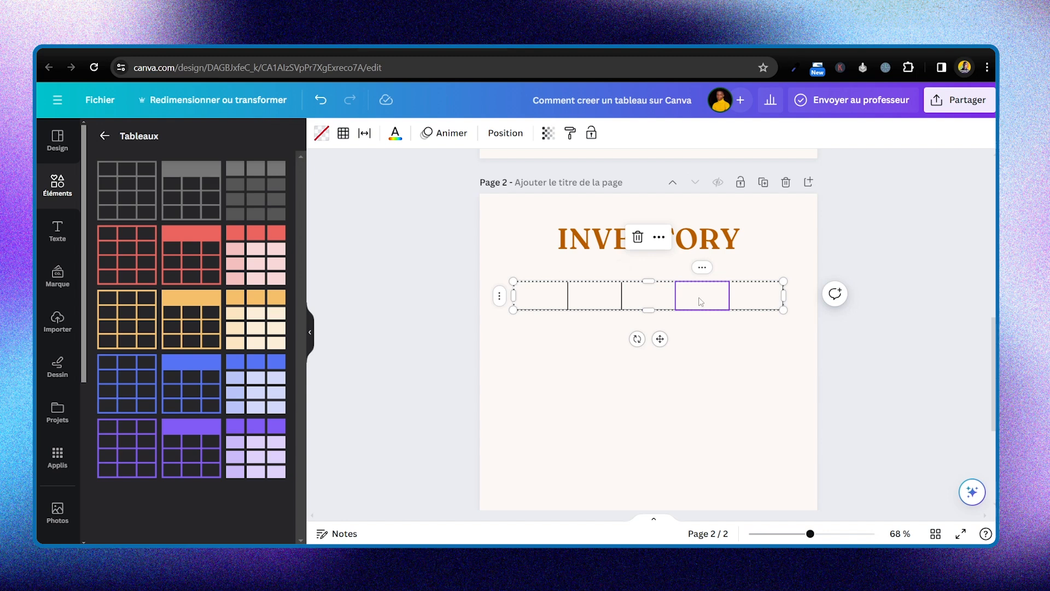
click(754, 291)
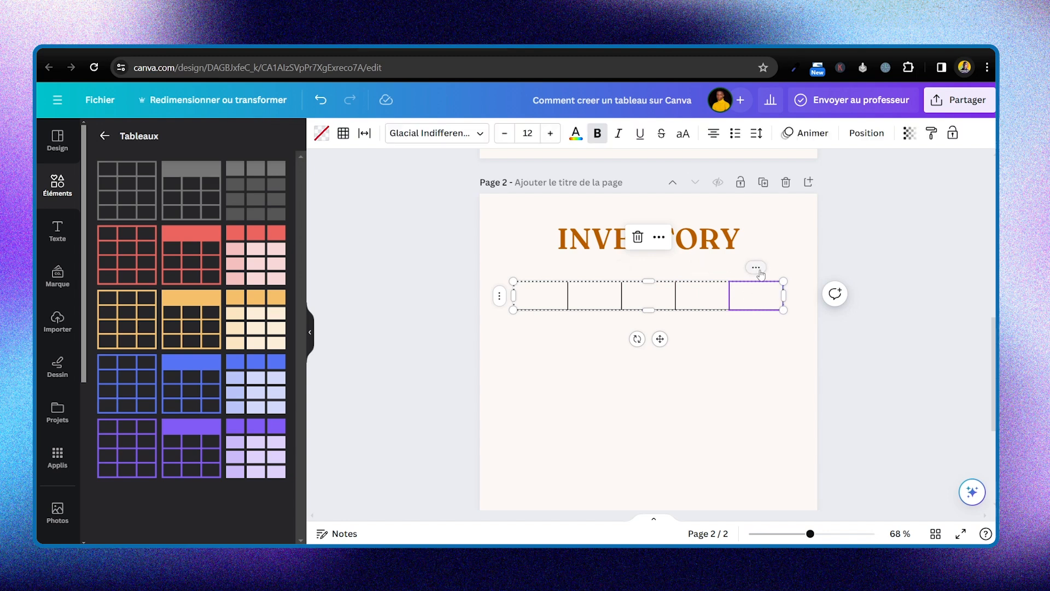
click(757, 268)
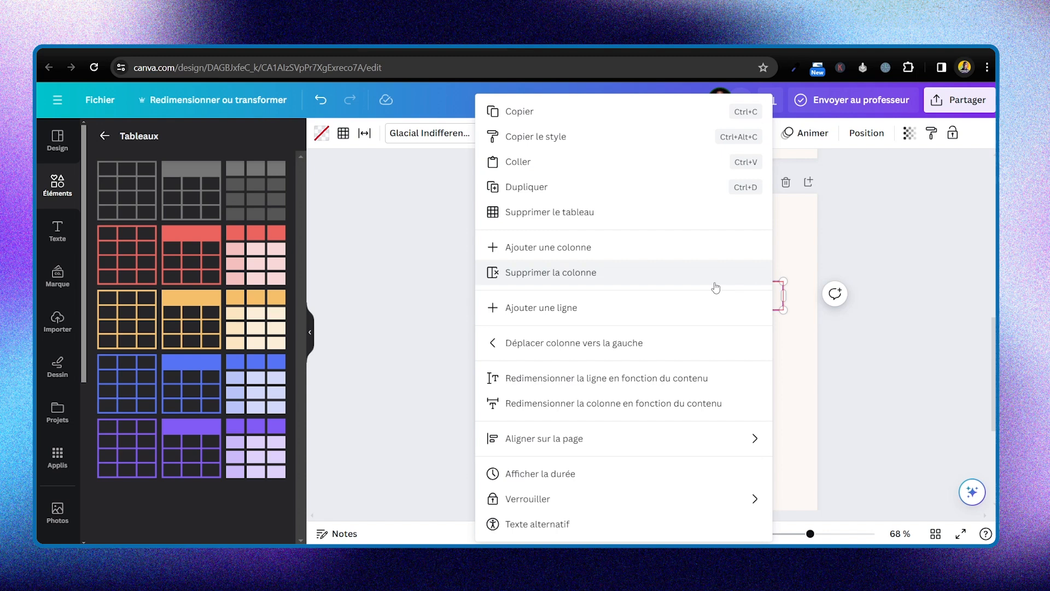
click(569, 280)
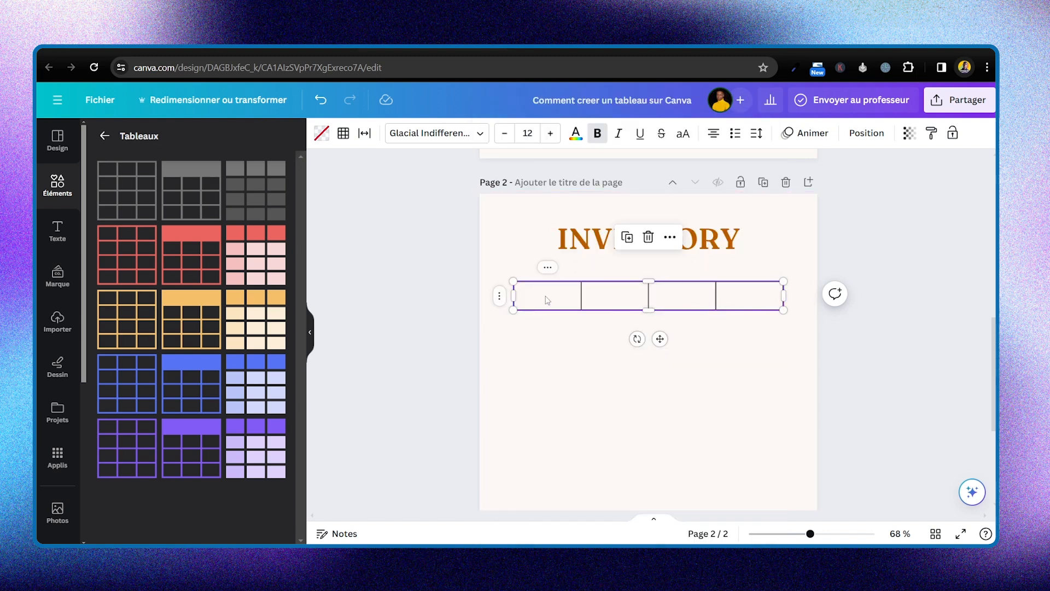
Step: Set the border colour of the page 2 header table to the light peach document colour used in the page 1 header
scroll(555, 298, up, 10)
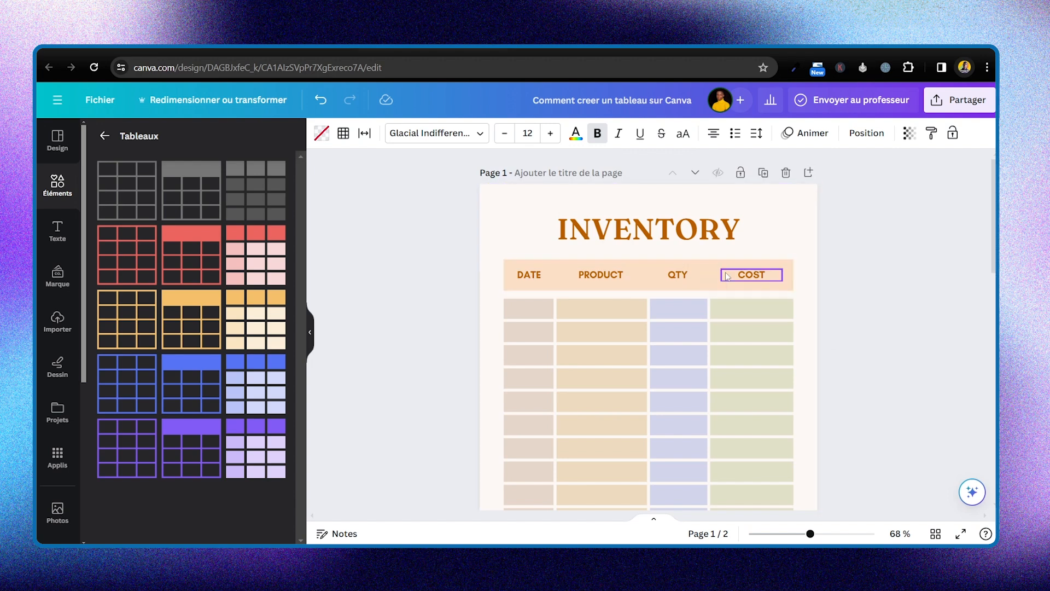
scroll(794, 290, down, 10)
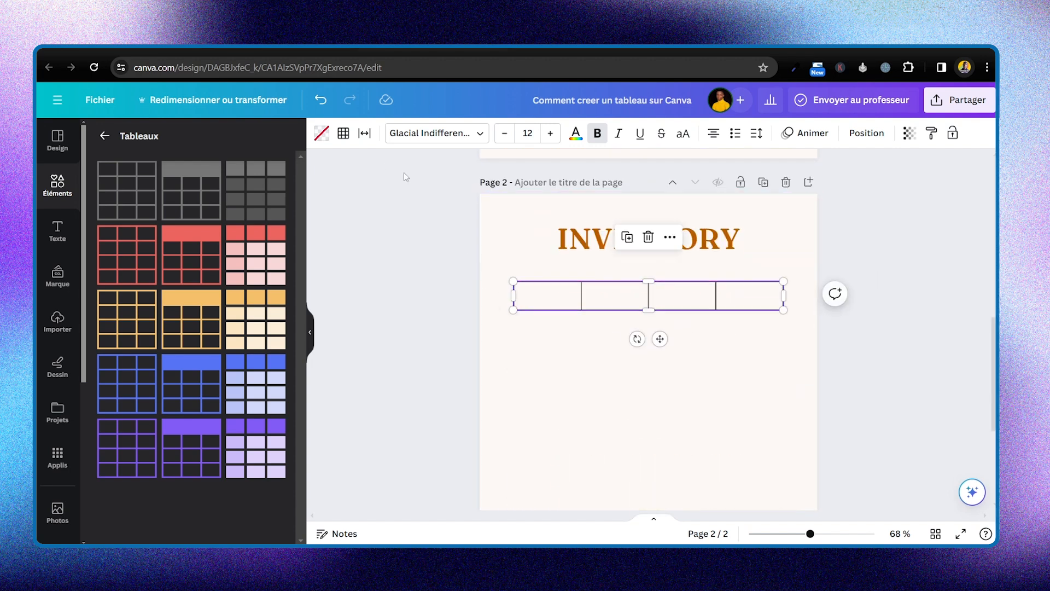
click(342, 136)
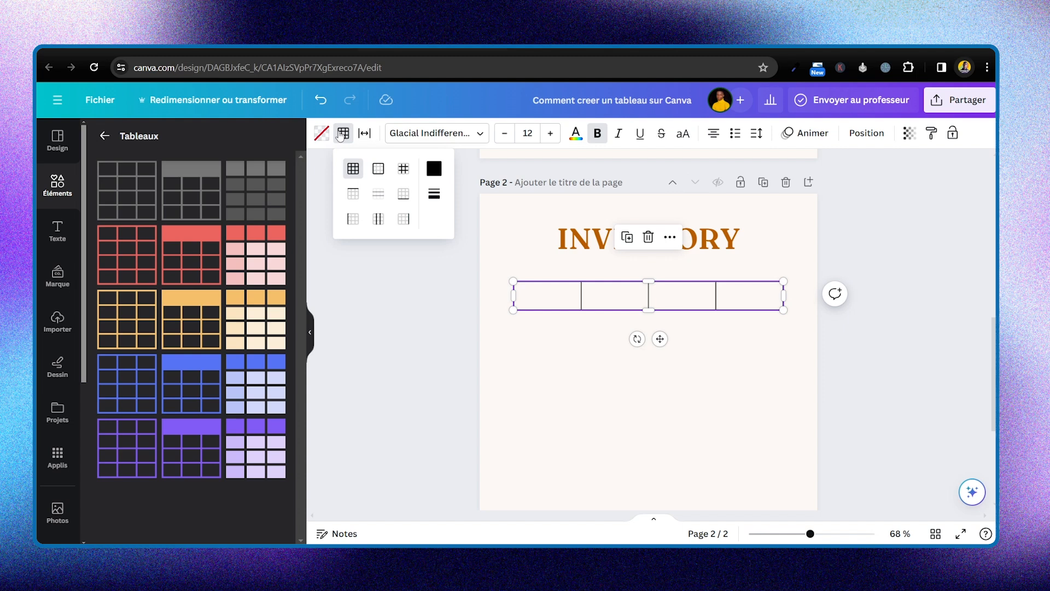
click(433, 169)
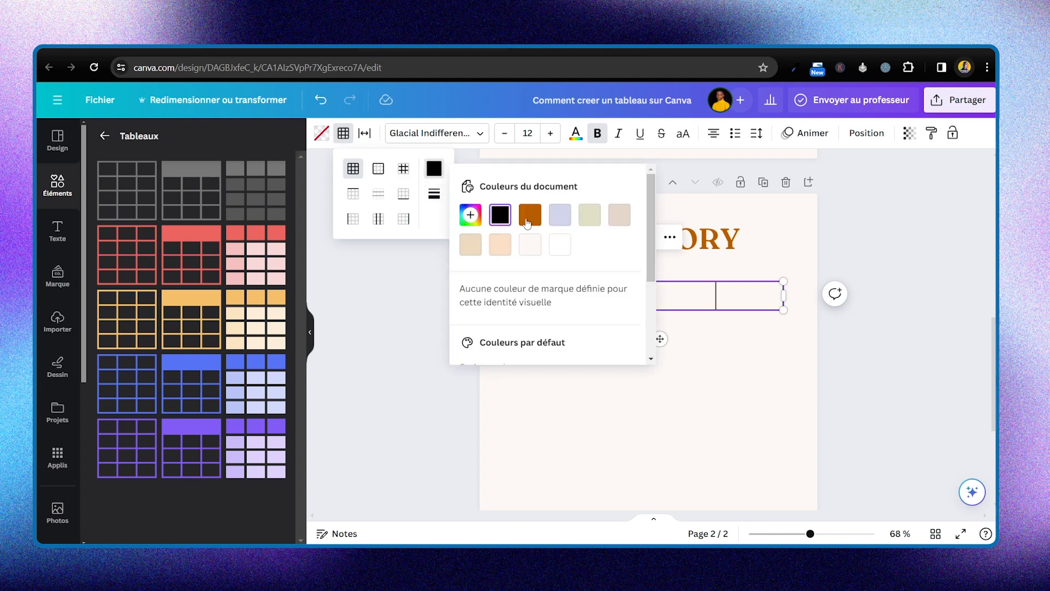
click(492, 244)
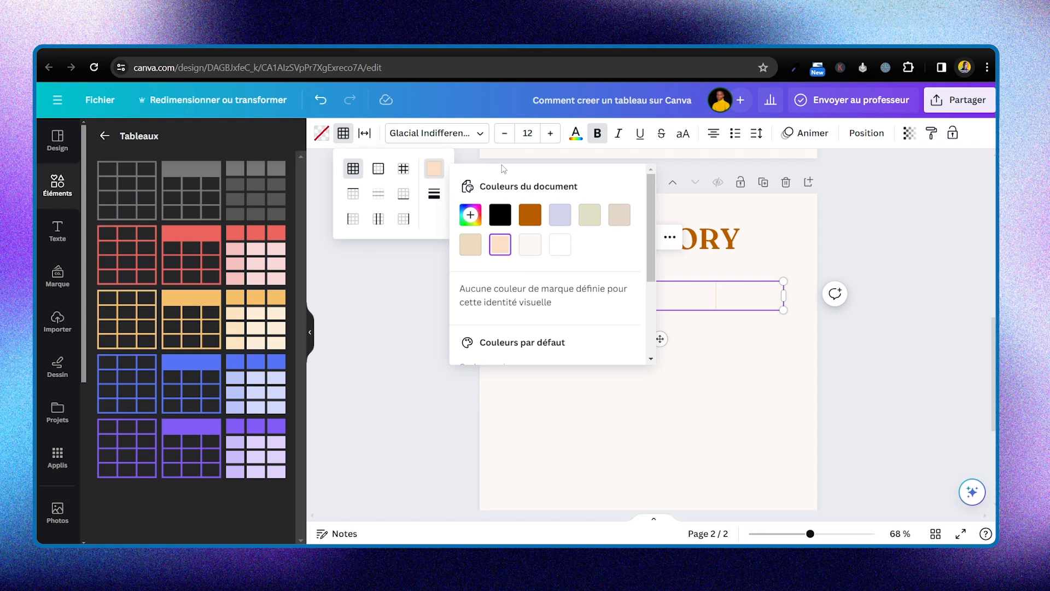
click(377, 128)
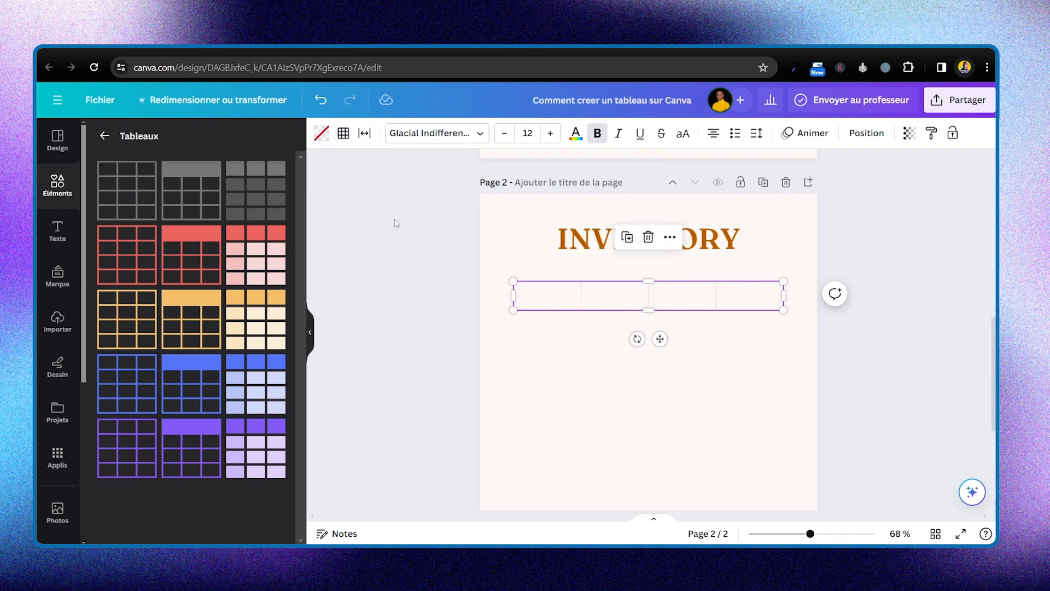
Step: Fill all cells of the page 2 header table with the light peach document colour
click(321, 133)
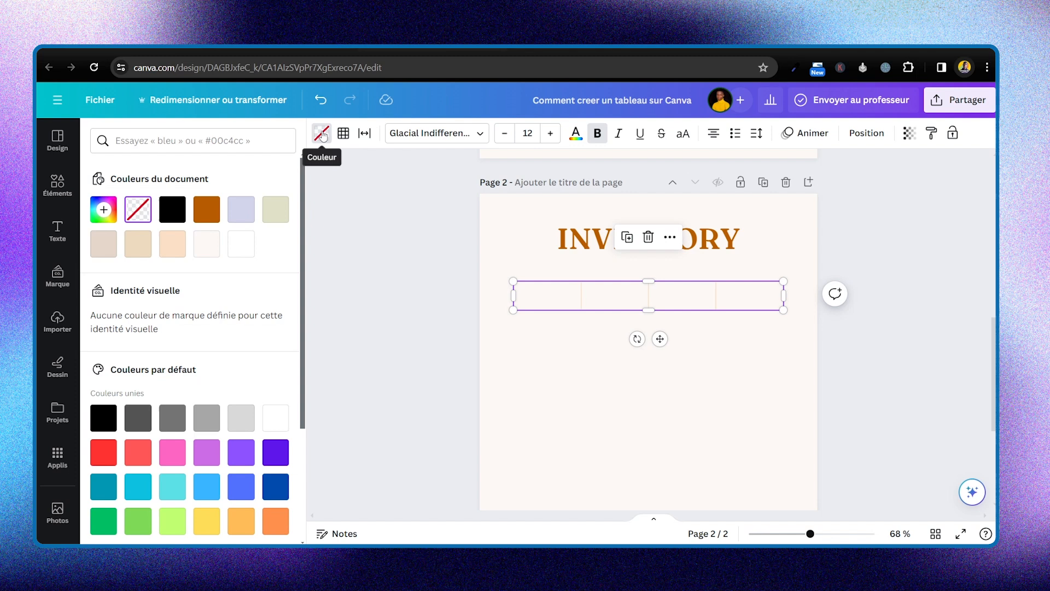
click(173, 244)
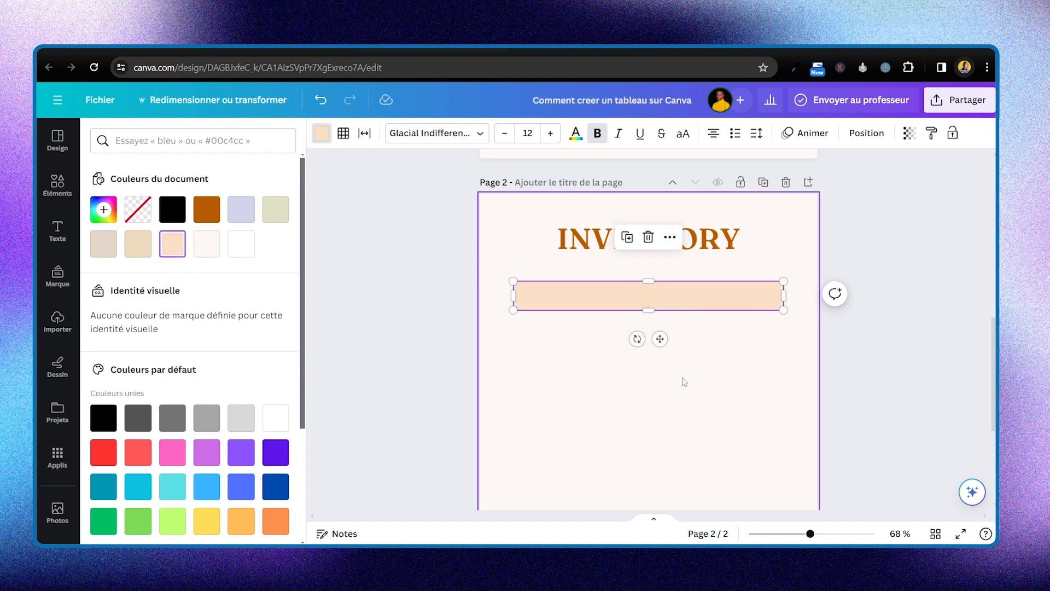
click(871, 320)
Step: Enter the labels DATE, PRODUCT, QTY and COST in brown text across the four header cells on page 2
scroll(881, 312, up, 7)
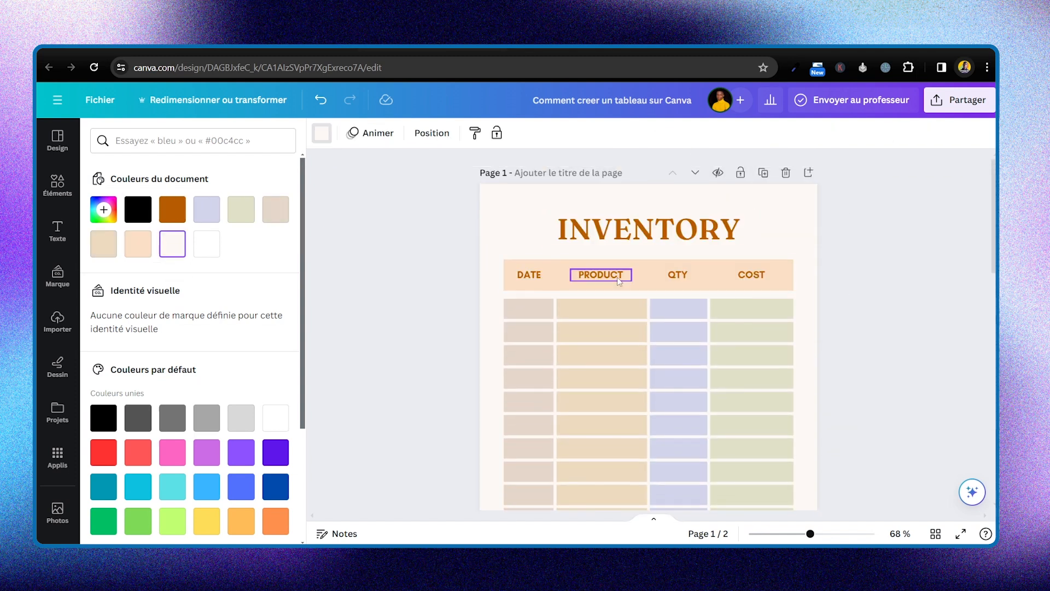
scroll(803, 314, down, 7)
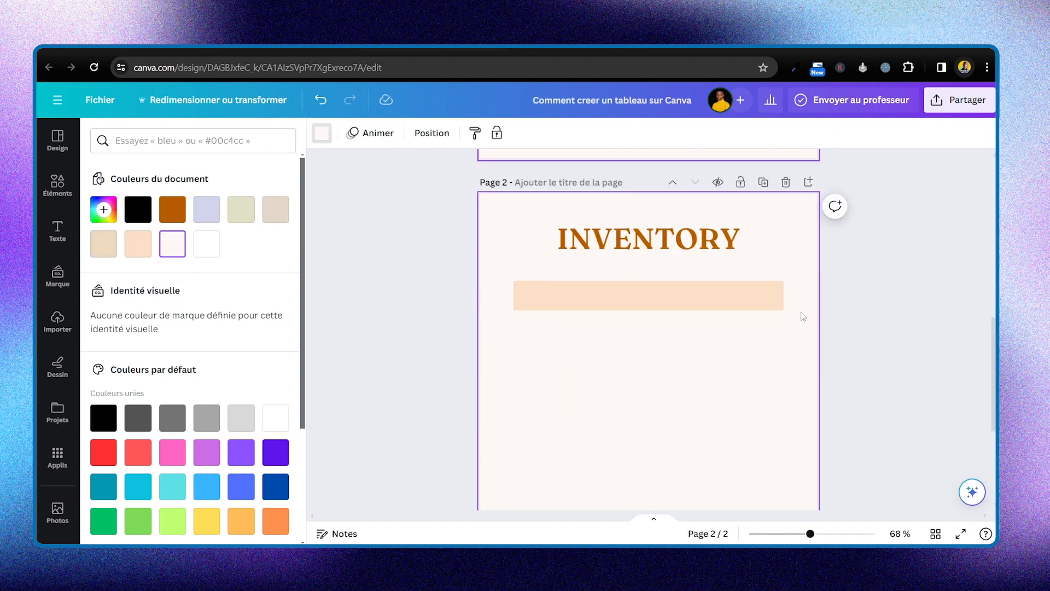
click(563, 301)
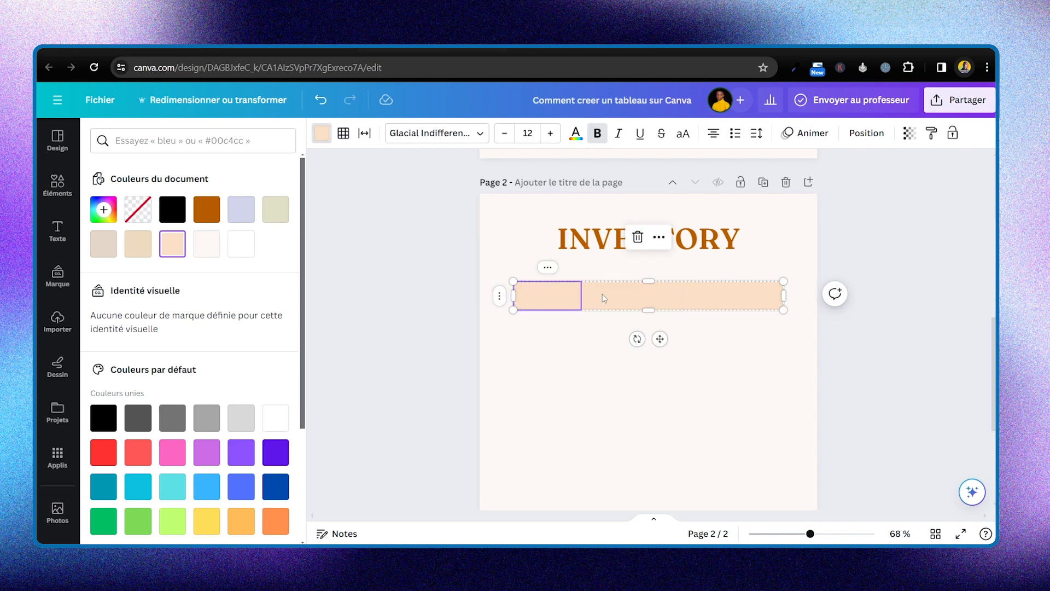
click(556, 296)
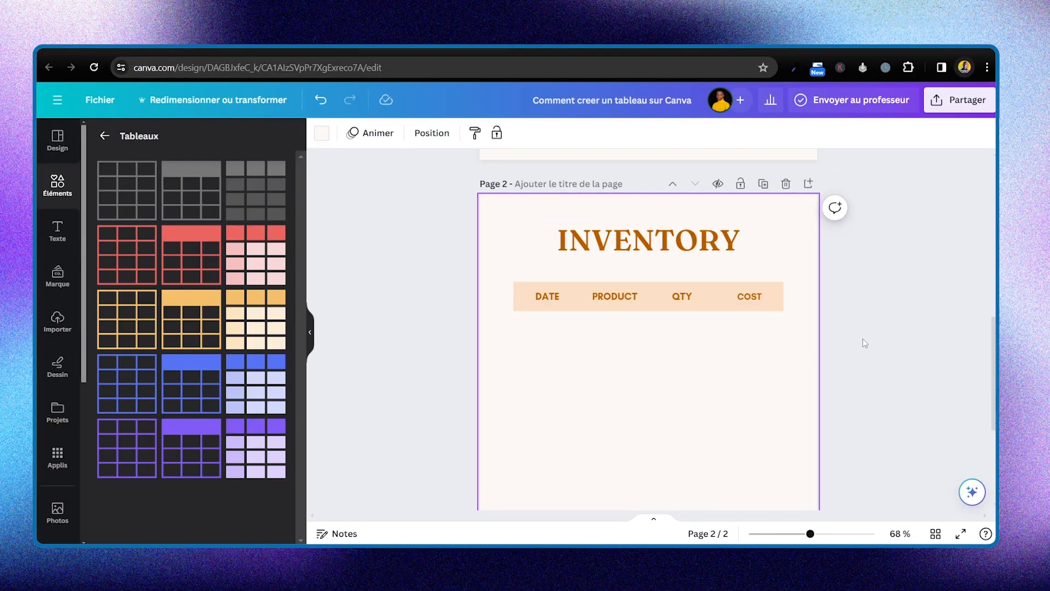
Step: Insert a plain black-line grid table on page 2 and place it just below the header, flush with its left edge
scroll(867, 335, up, 6)
scroll(869, 333, down, 3)
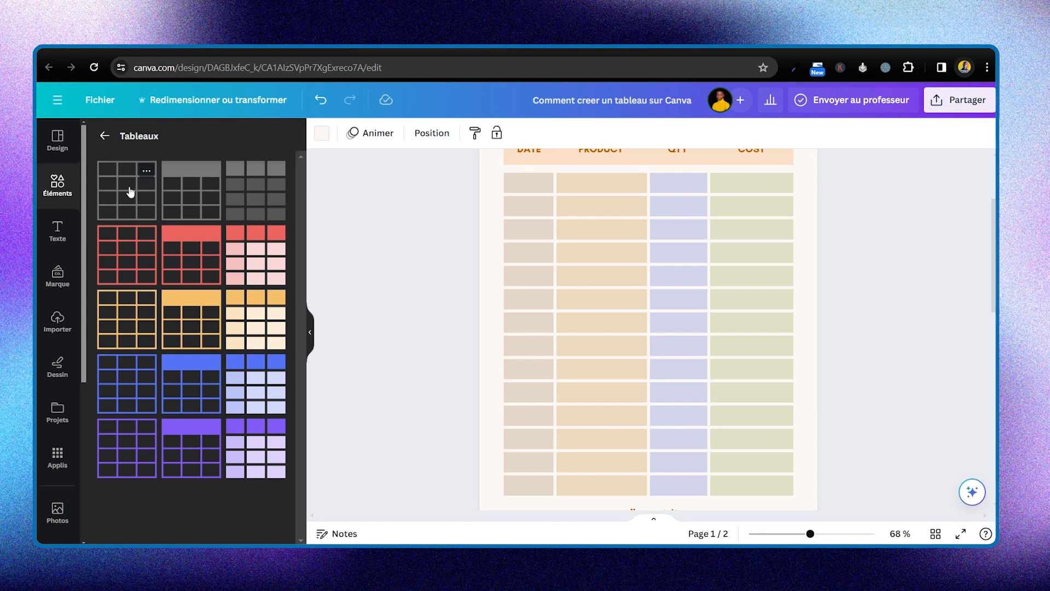
scroll(462, 305, down, 10)
scroll(462, 305, up, 5)
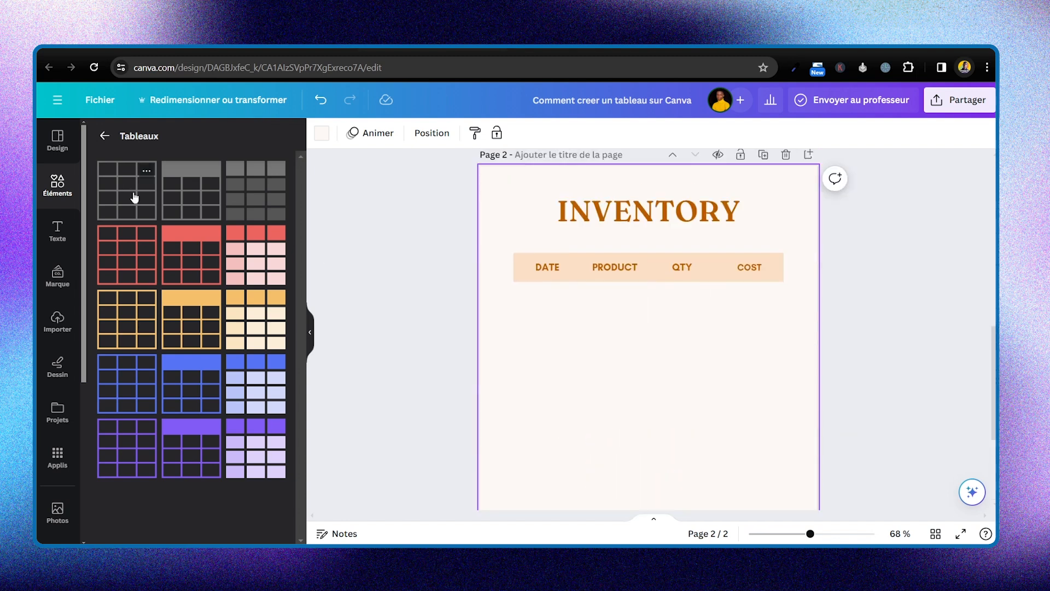
click(135, 197)
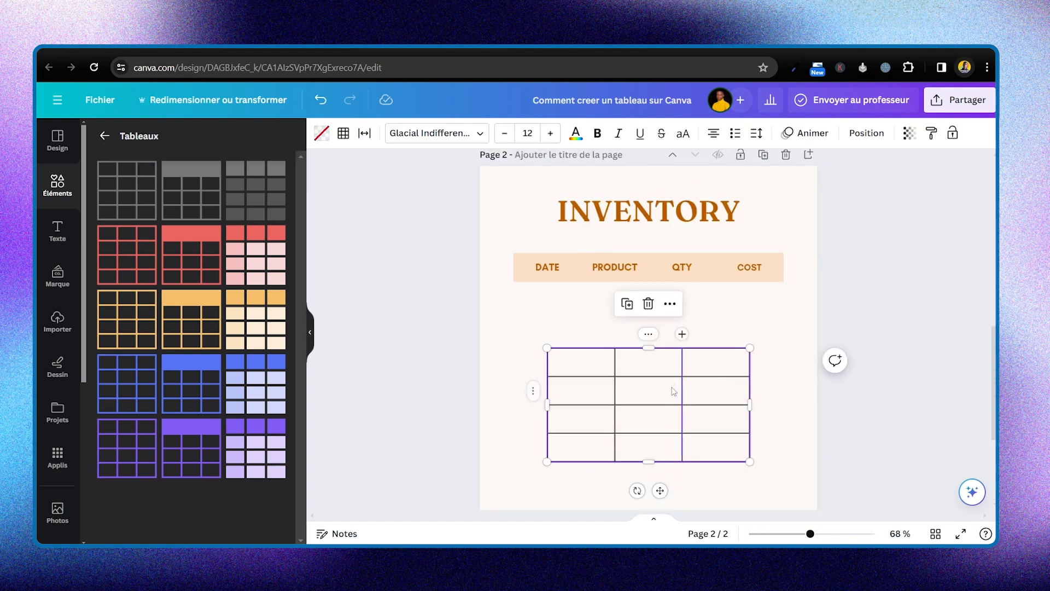
drag(614, 361, 614, 315)
Step: Add a fourth column at the right end of the new grid and widen the table to the header's right edge
click(718, 320)
click(706, 314)
click(718, 319)
click(706, 315)
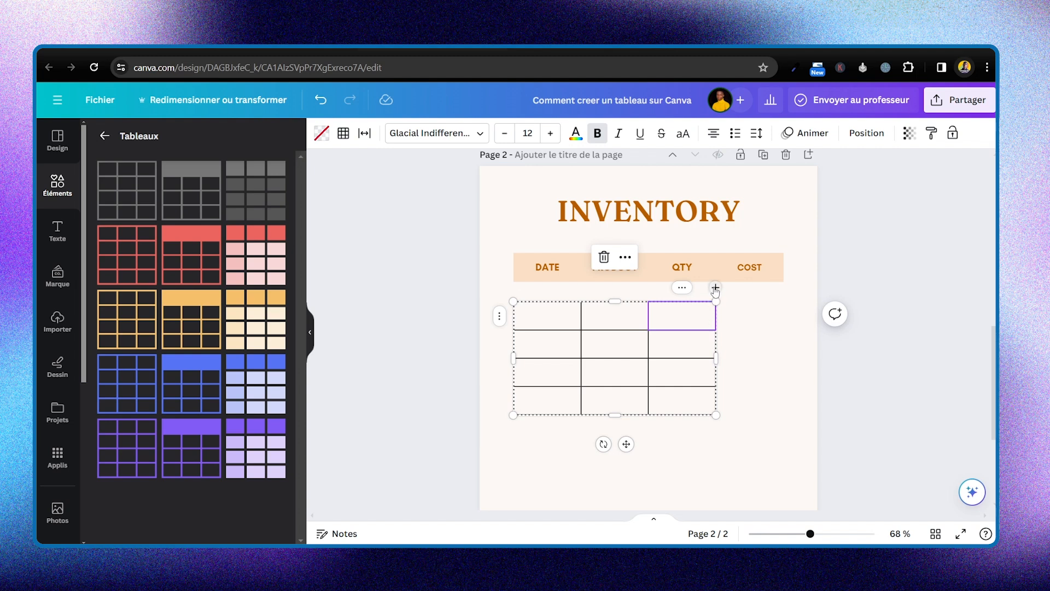
click(715, 288)
drag(716, 322, 783, 324)
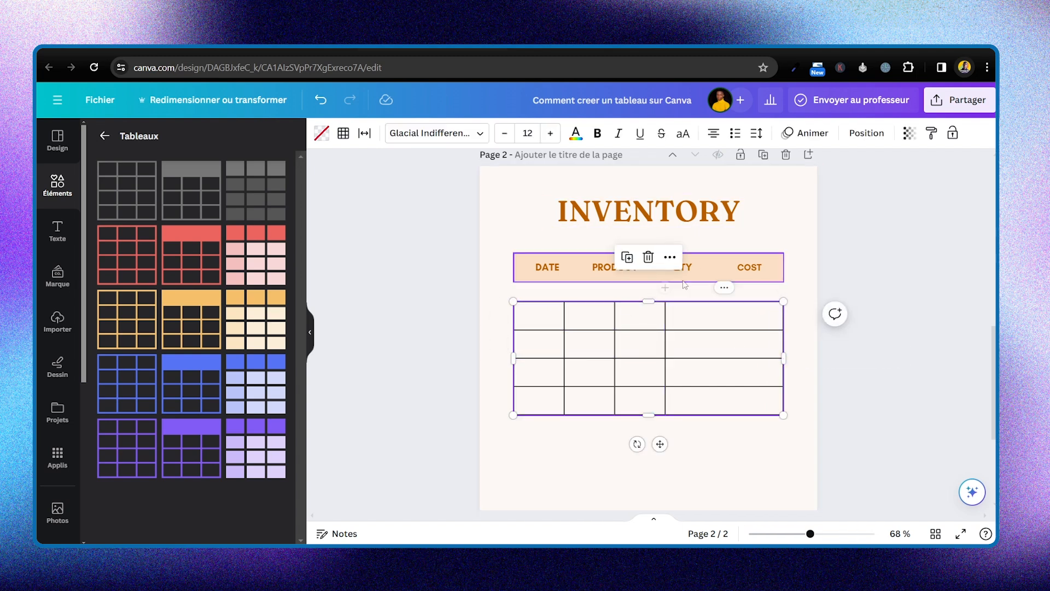
Step: Adjust the column dividers of the new grid so its four columns line up under the header labels
drag(666, 321, 709, 321)
drag(613, 311, 648, 311)
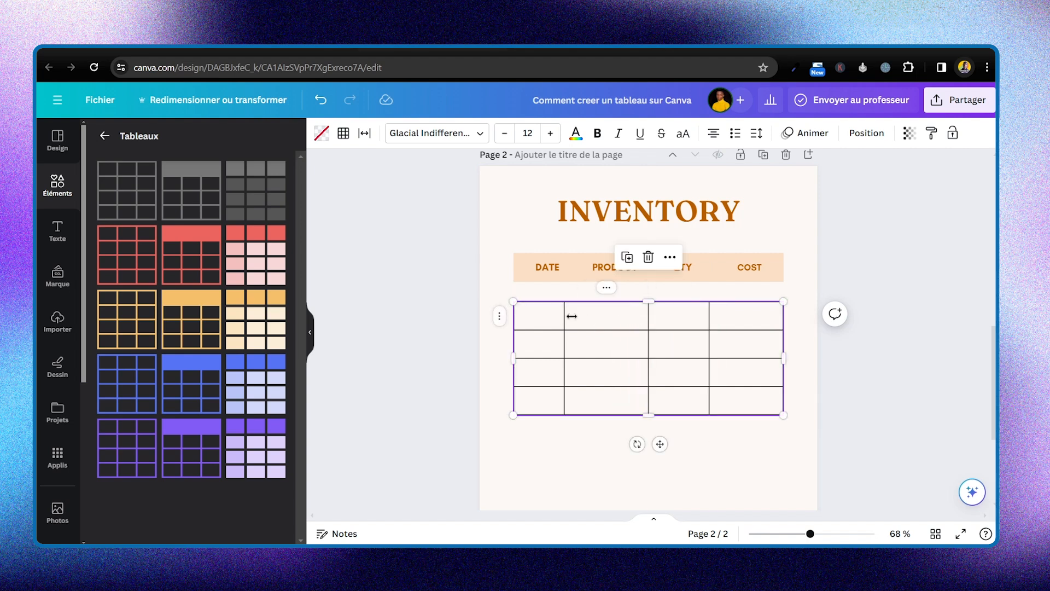
drag(566, 313, 584, 312)
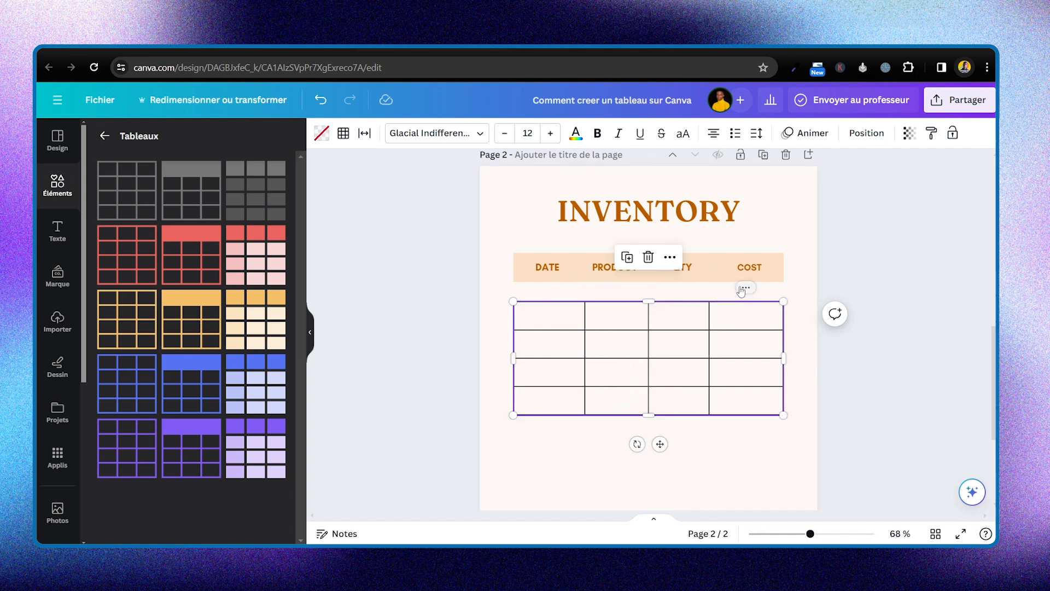
click(748, 443)
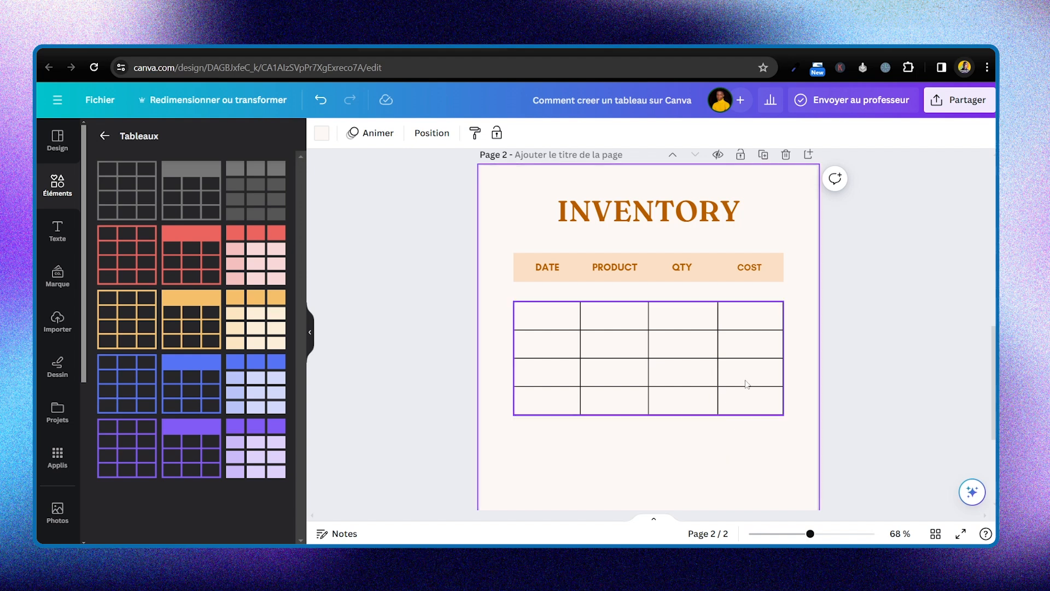
Step: Add a row below the last row of the page 2 body table and try to add another one
scroll(914, 344, up, 7)
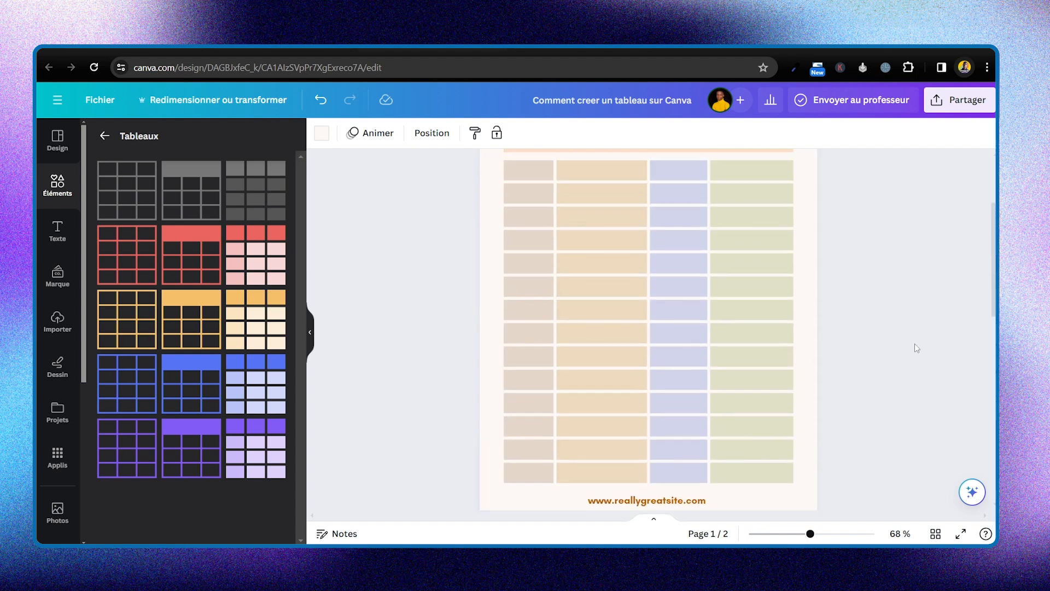
scroll(914, 343, down, 1)
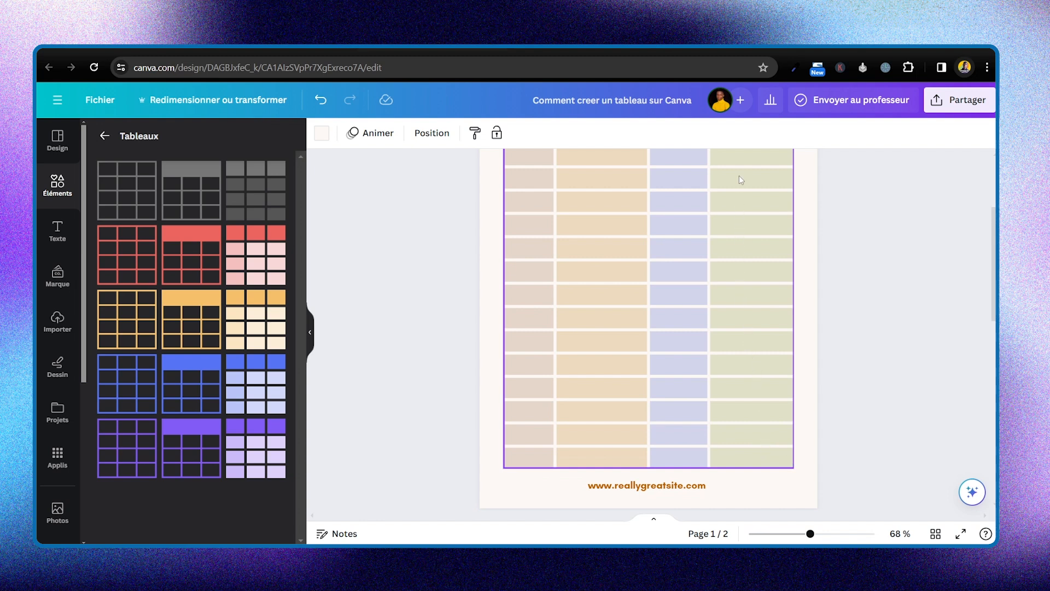
scroll(750, 293, up, 3)
scroll(761, 299, down, 15)
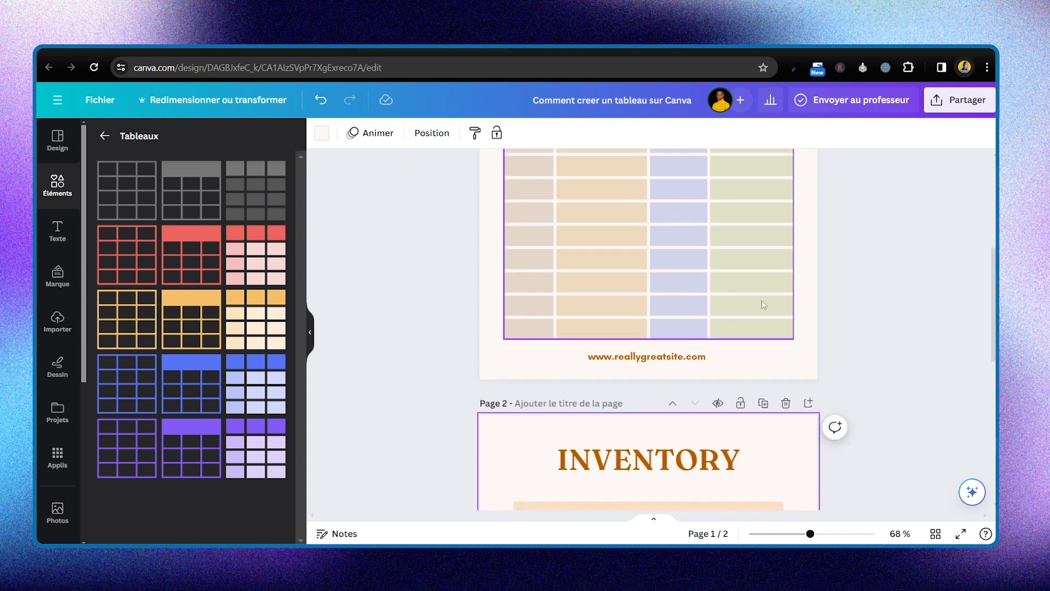
scroll(559, 396, up, 5)
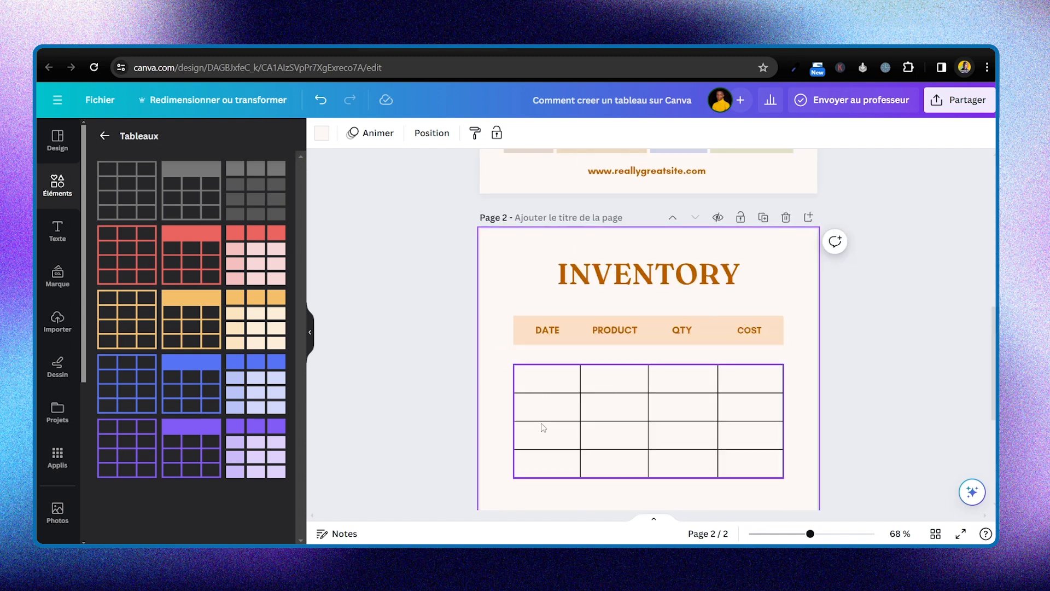
scroll(579, 456, down, 5)
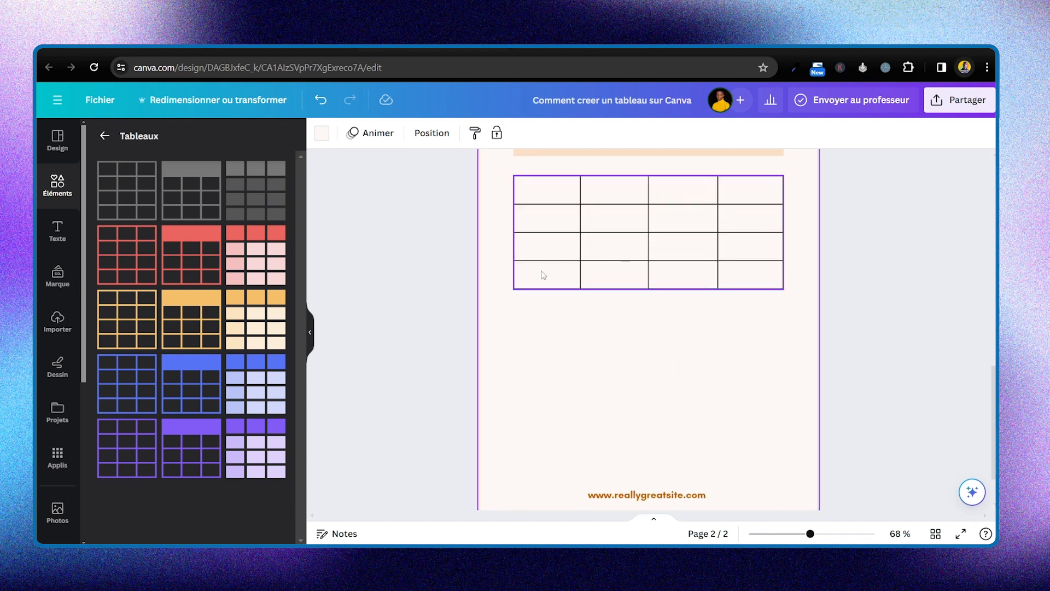
click(543, 274)
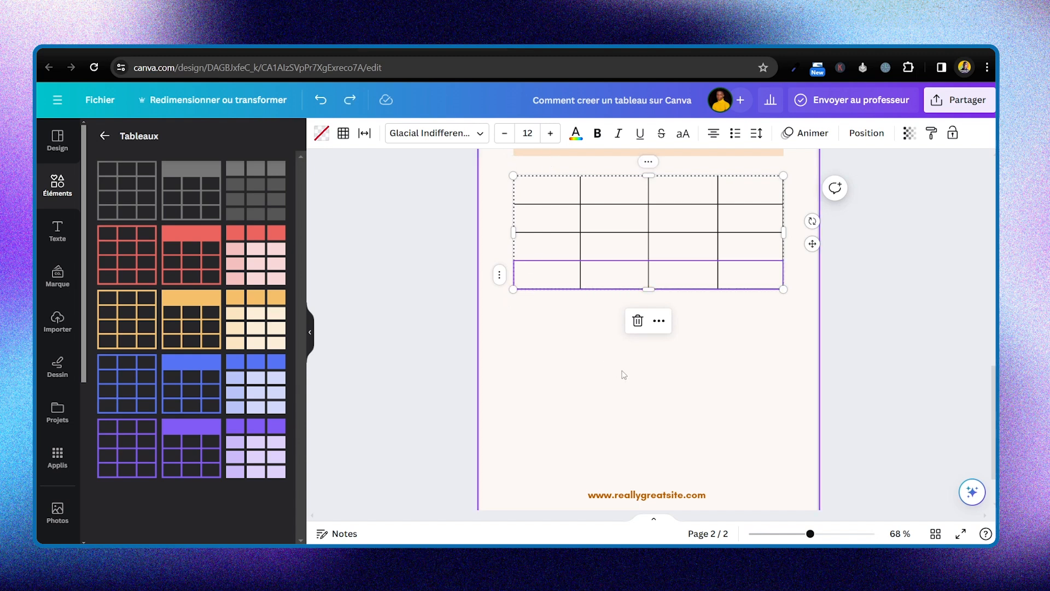
click(499, 277)
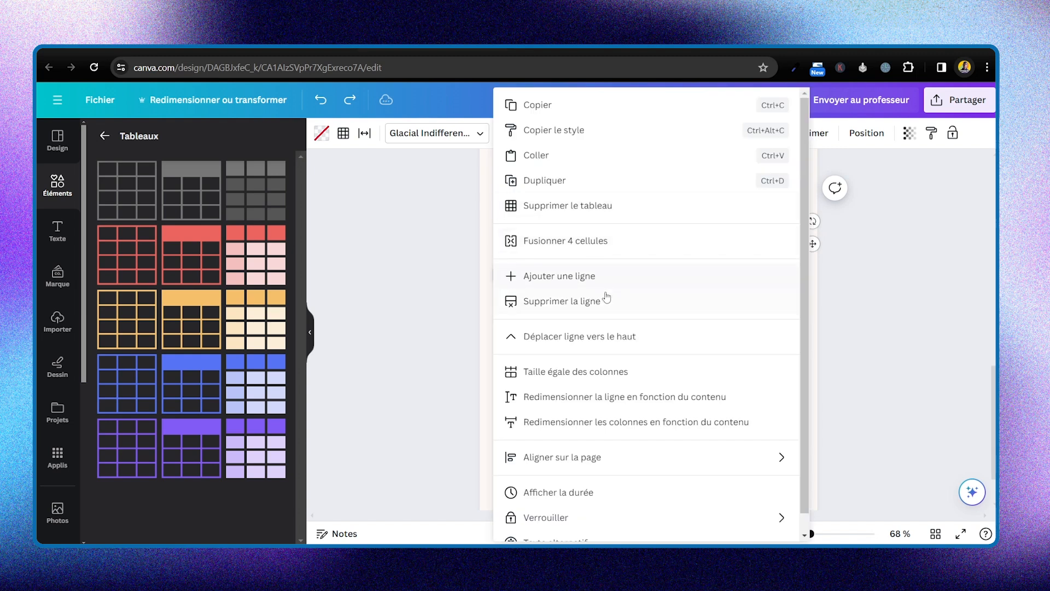
click(618, 277)
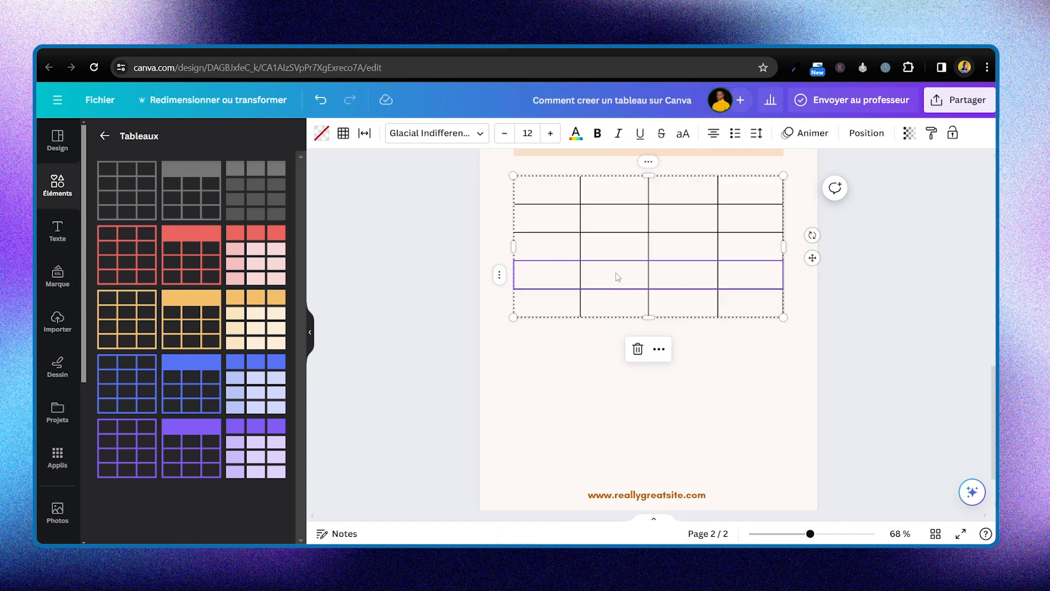
click(500, 275)
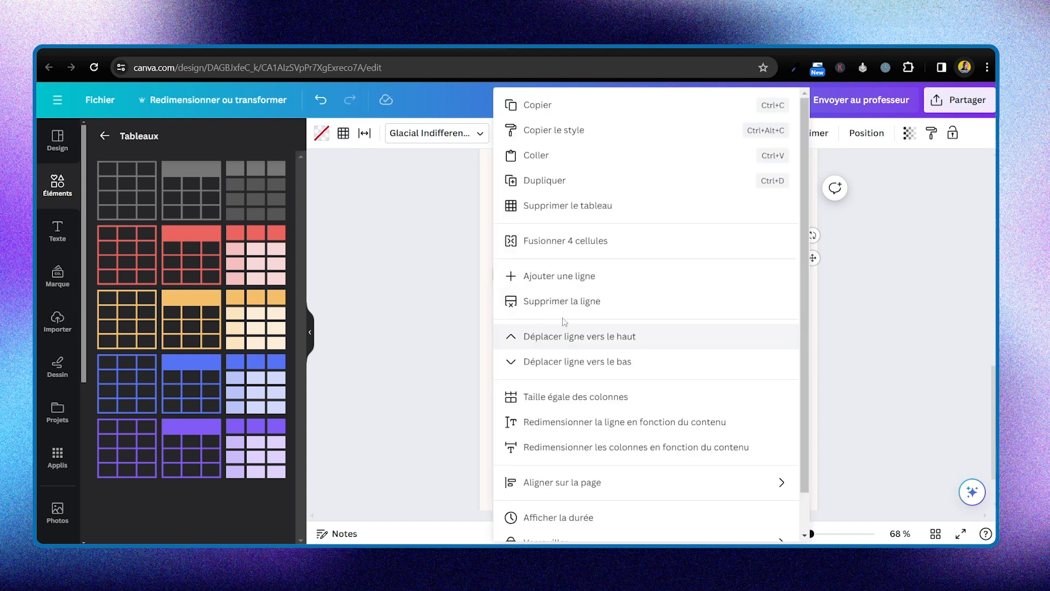
click(588, 278)
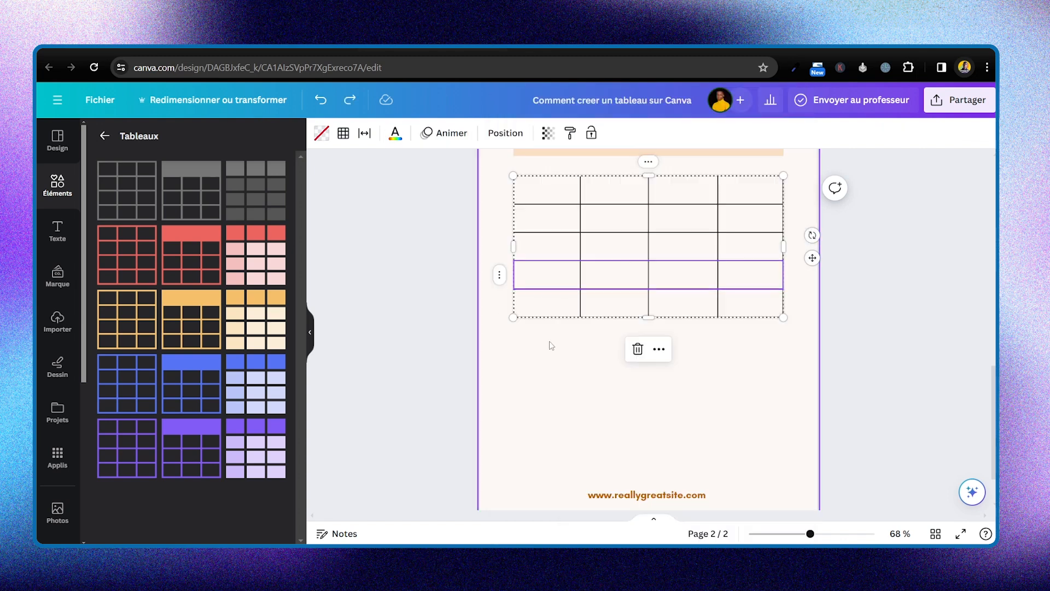
Step: Add six more rows to the page 2 body table to extend it down the page
click(514, 302)
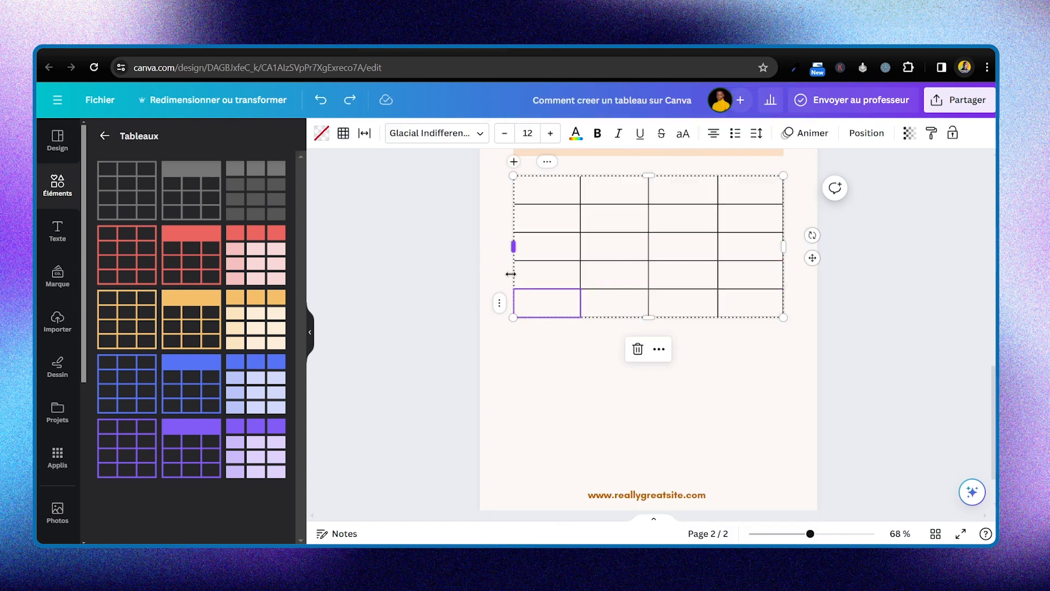
click(500, 261)
click(499, 261)
click(499, 261)
click(499, 261)
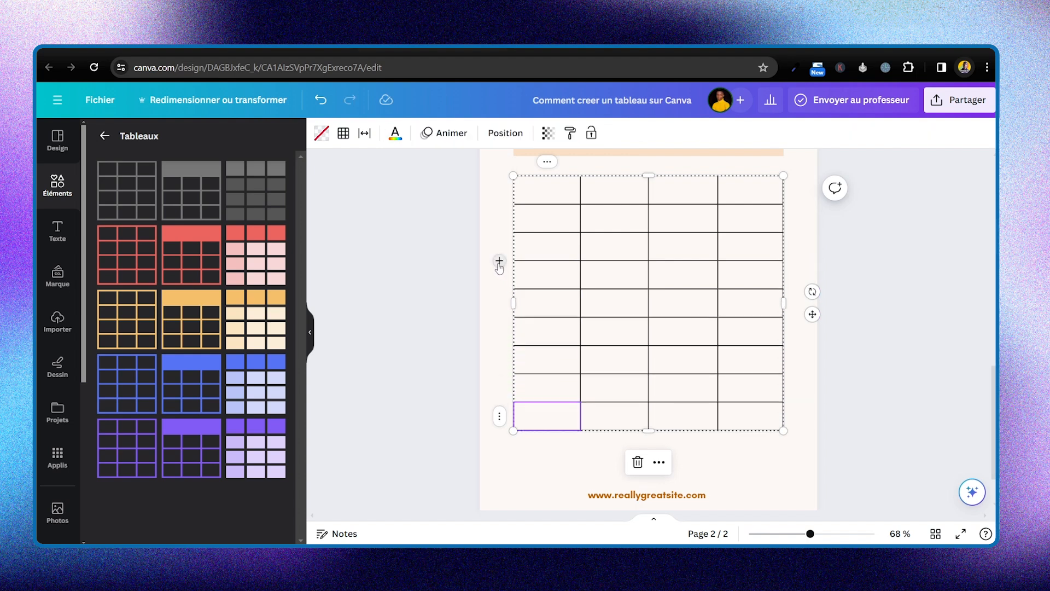
click(499, 261)
click(499, 261)
scroll(648, 328, up, 3)
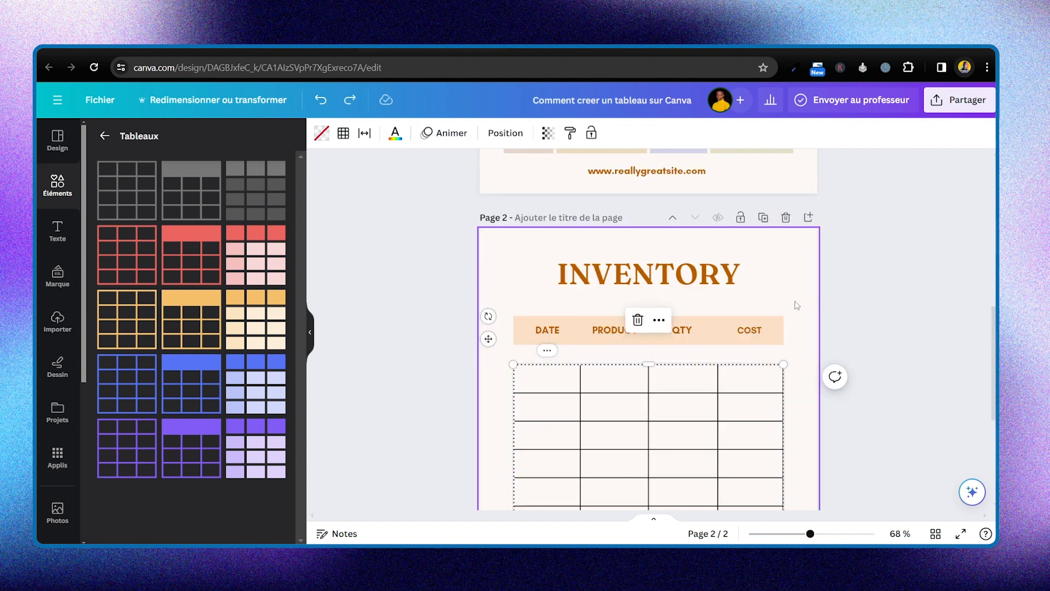
scroll(796, 299, down, 3)
scroll(797, 304, down, 2)
scroll(797, 304, up, 4)
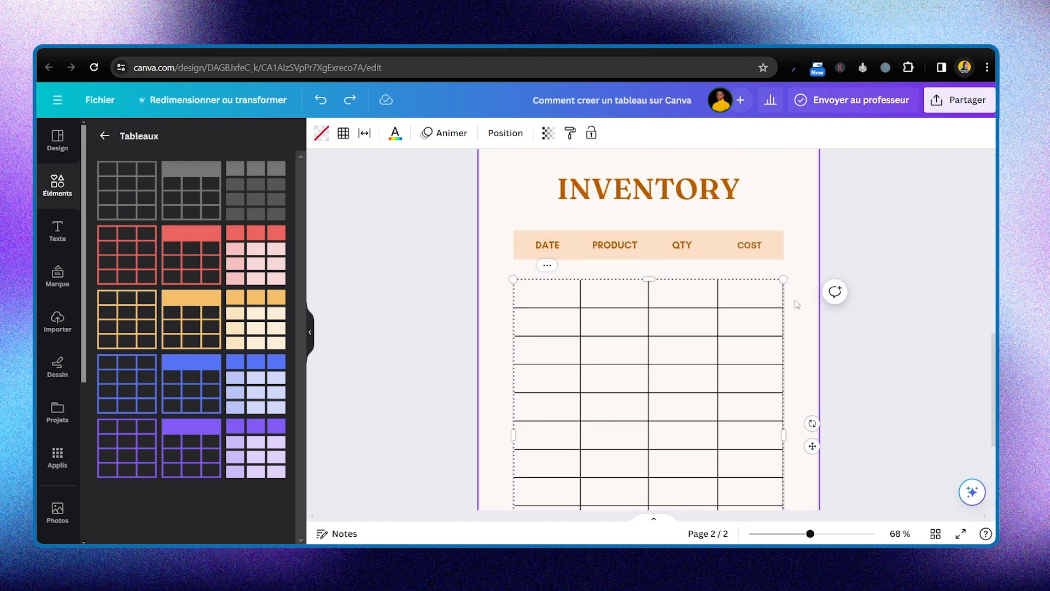
scroll(796, 304, up, 10)
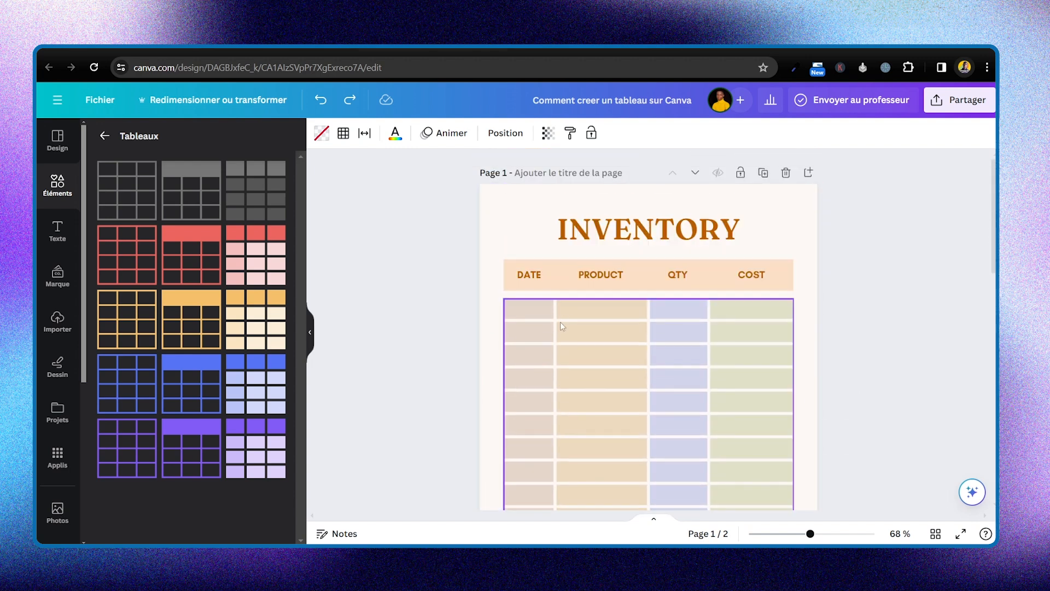
scroll(848, 288, down, 3)
scroll(816, 344, up, 3)
scroll(815, 346, down, 10)
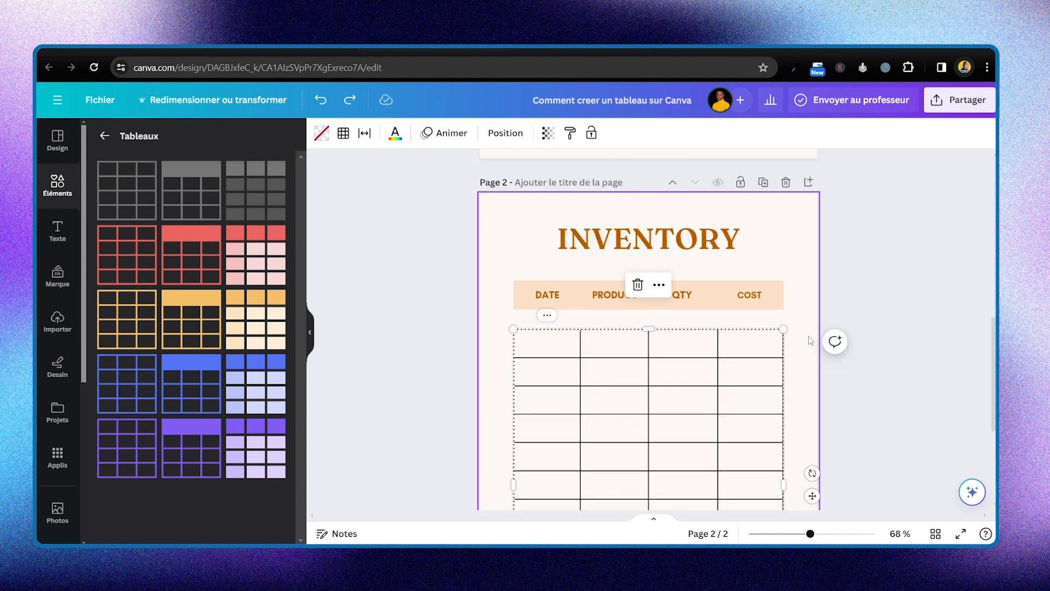
scroll(808, 342, up, 5)
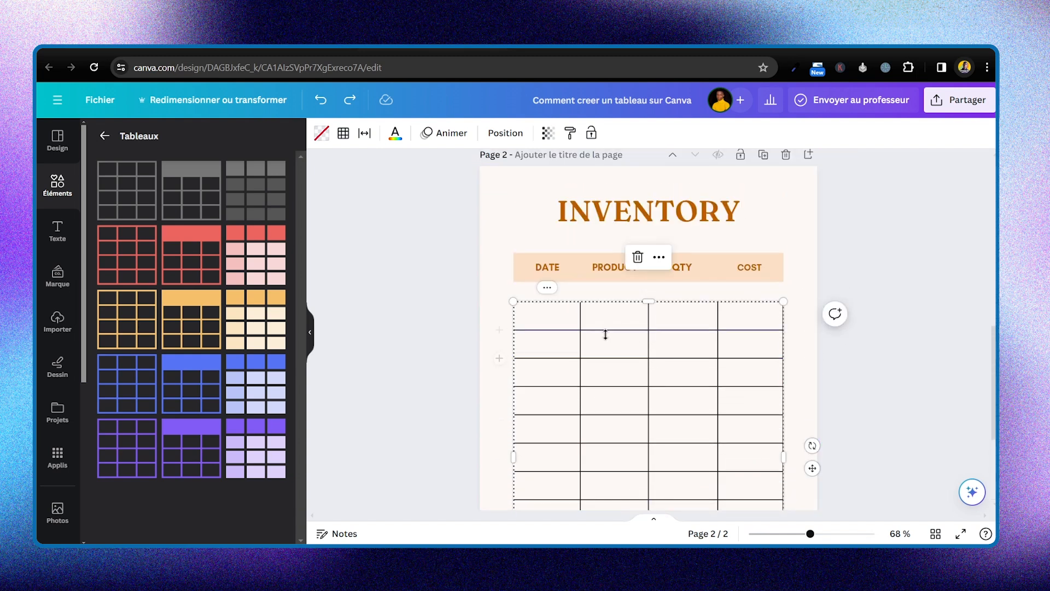
drag(453, 314, 619, 390)
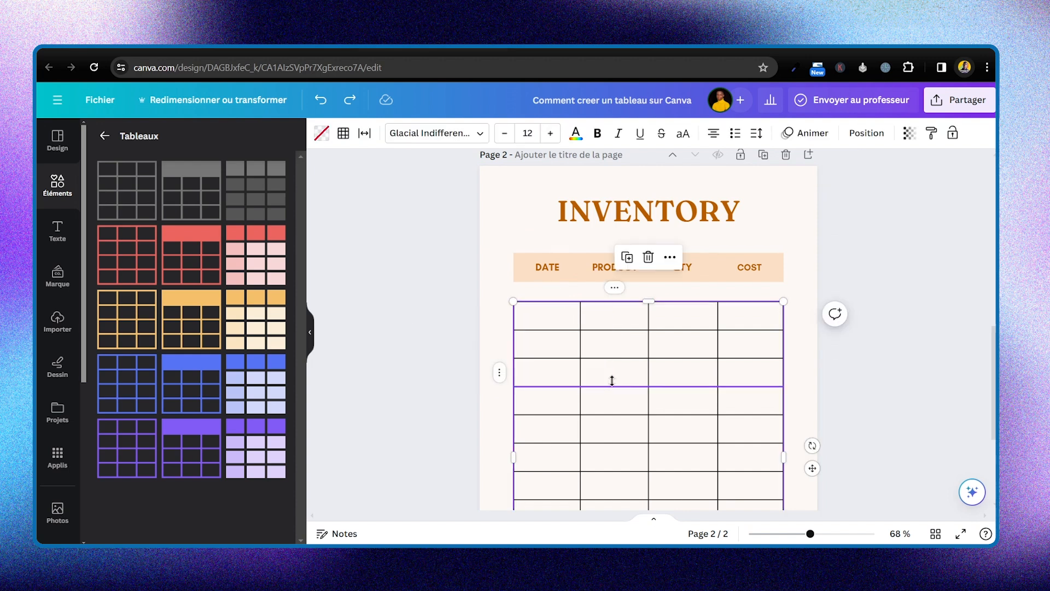
click(342, 134)
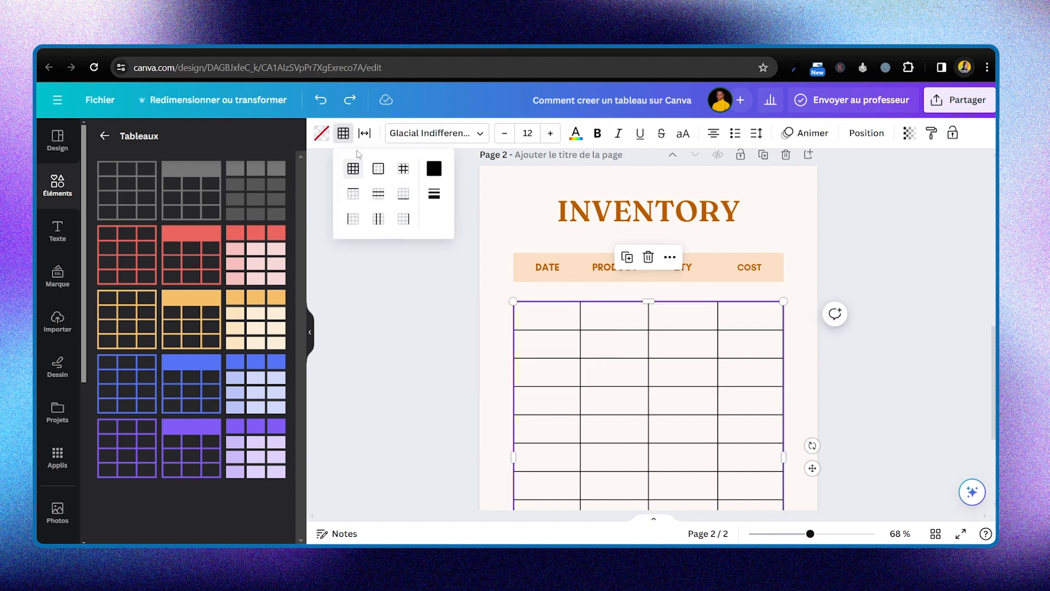
click(890, 350)
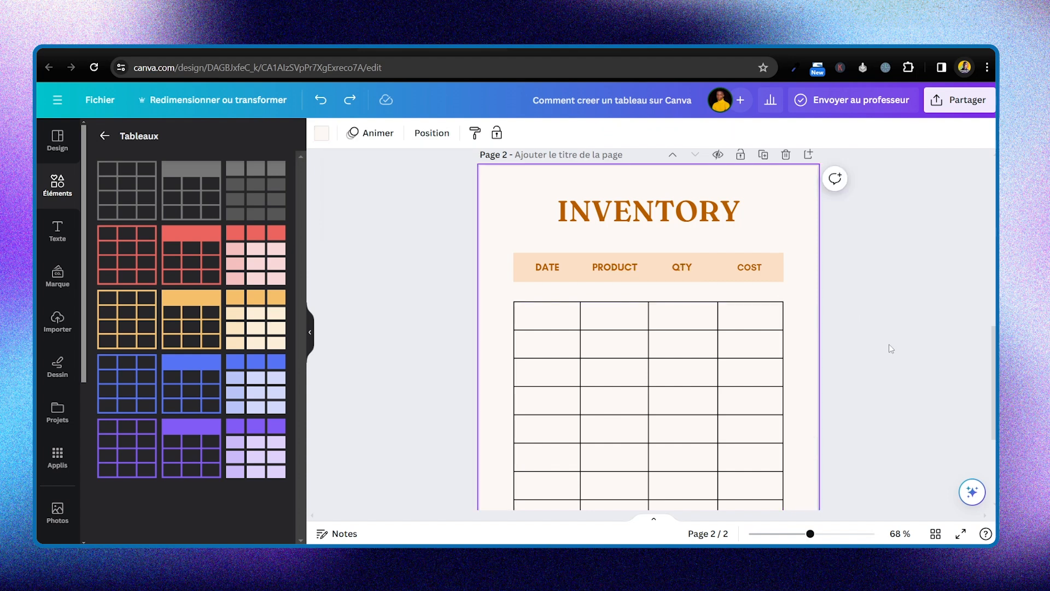
Step: Select all cells of the page 2 body table and set their border color to white
drag(875, 342, 609, 433)
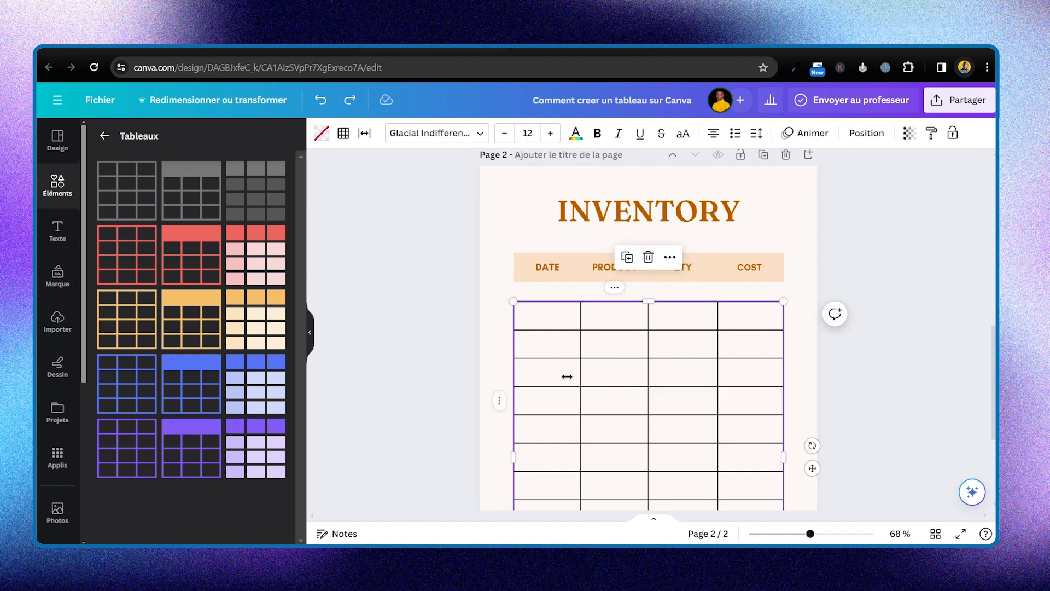
click(344, 135)
click(435, 169)
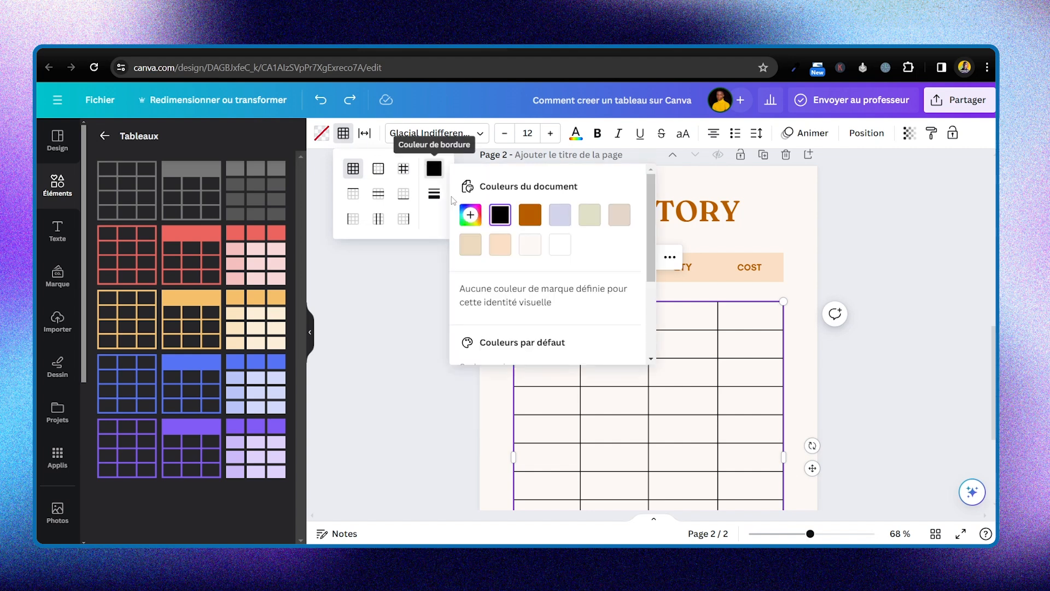
click(560, 247)
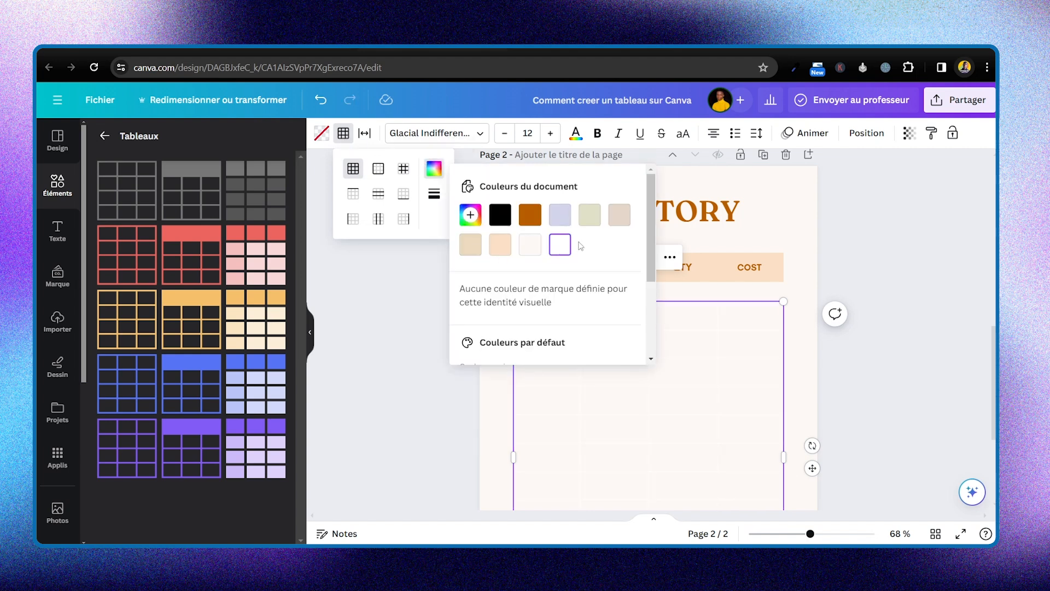
click(439, 221)
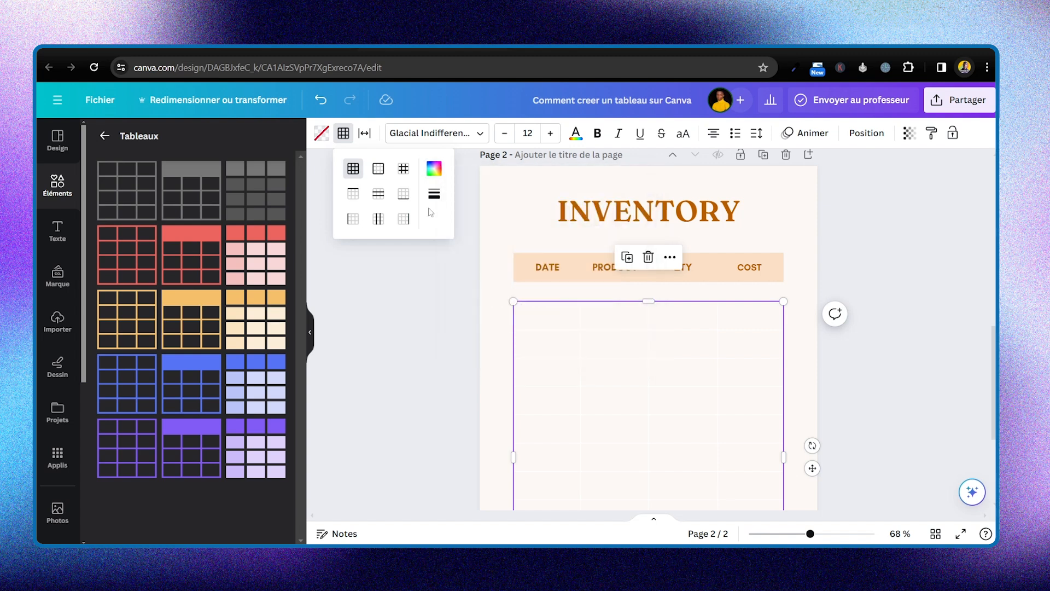
Step: Try a table spacing of 3 on the page 2 body table and undo it
click(365, 134)
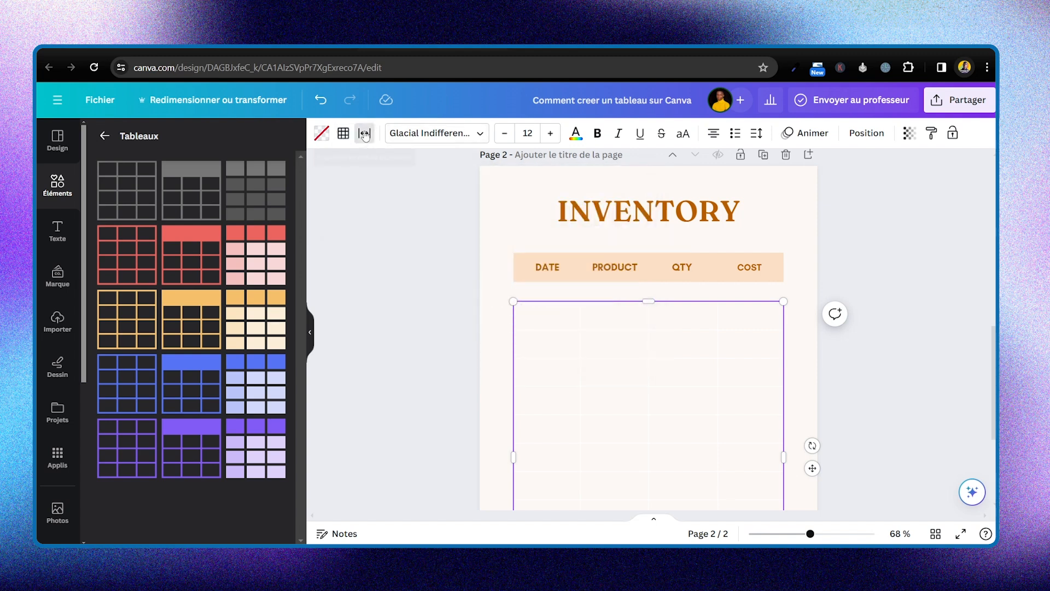
drag(364, 183, 386, 185)
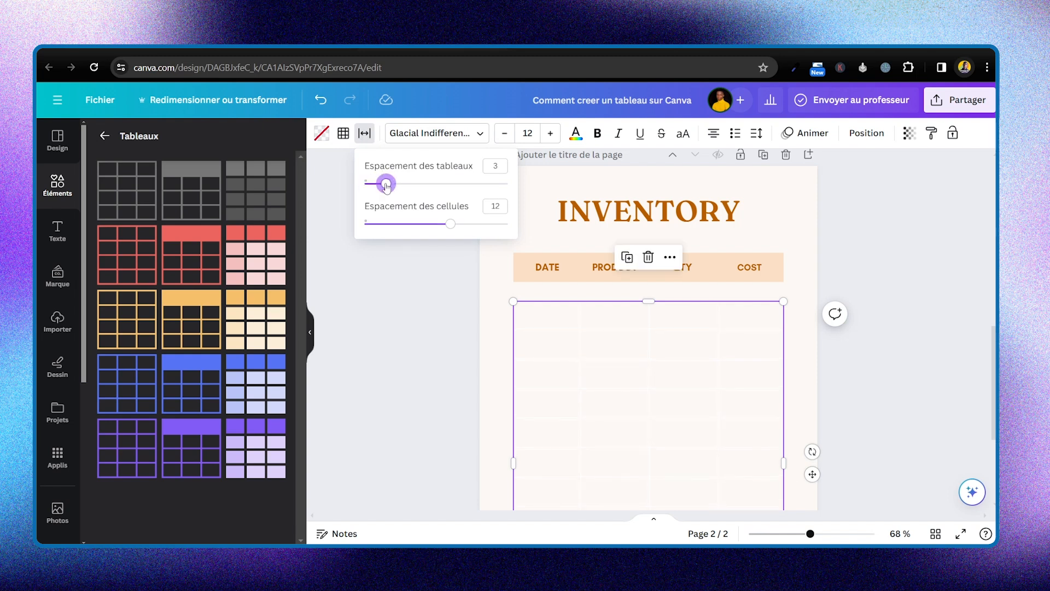
key(ctrl+z)
Step: Copy the fill color code #E0E0C7 from a COST column cell of the page 1 table
scroll(766, 285, up, 3)
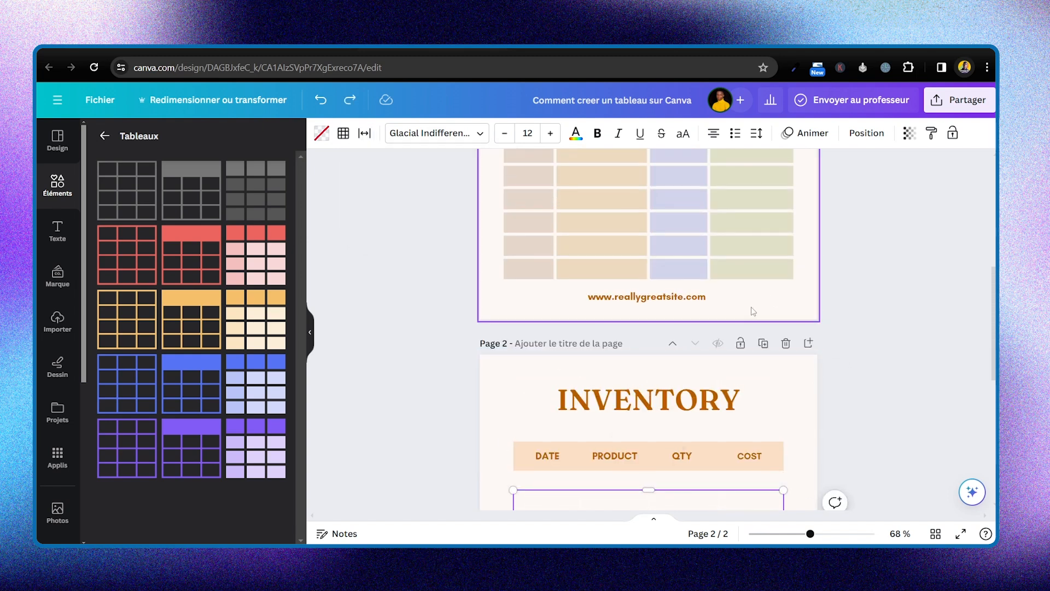
click(720, 274)
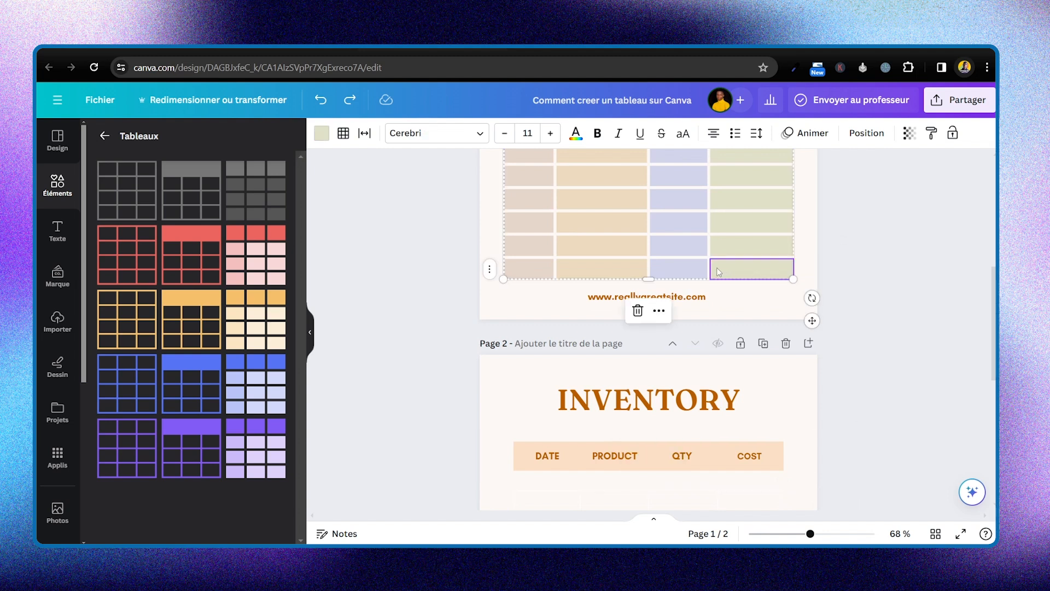
click(321, 133)
click(276, 210)
key(ctrl+c)
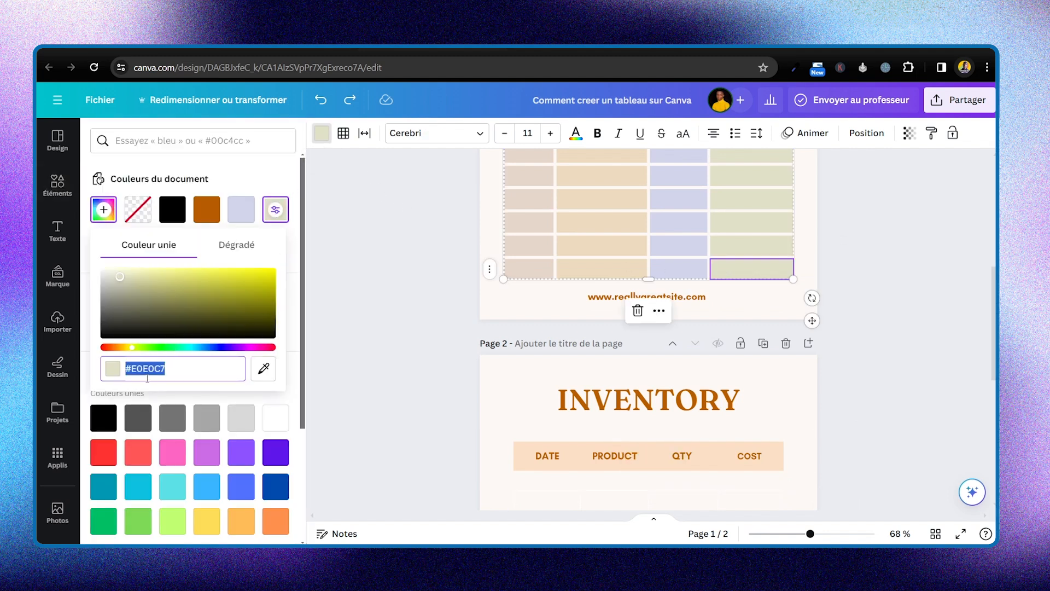
click(403, 357)
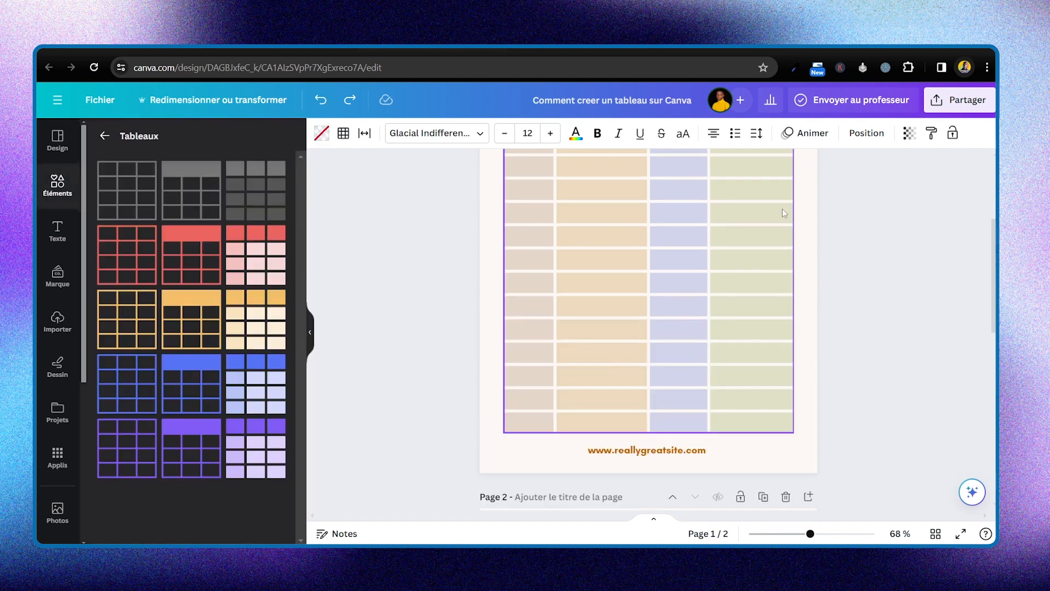
Step: Fill the whole fourth column of the page 2 body table with the copied color #E0E0C7
scroll(782, 209, up, 3)
scroll(782, 210, down, 6)
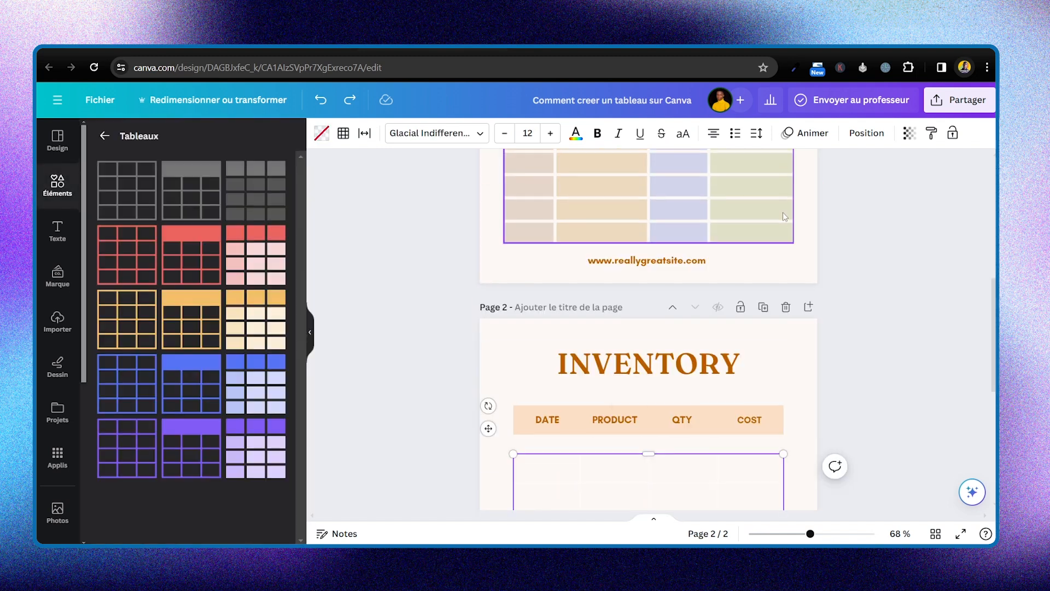
scroll(783, 212, down, 3)
click(750, 314)
scroll(798, 316, down, 2)
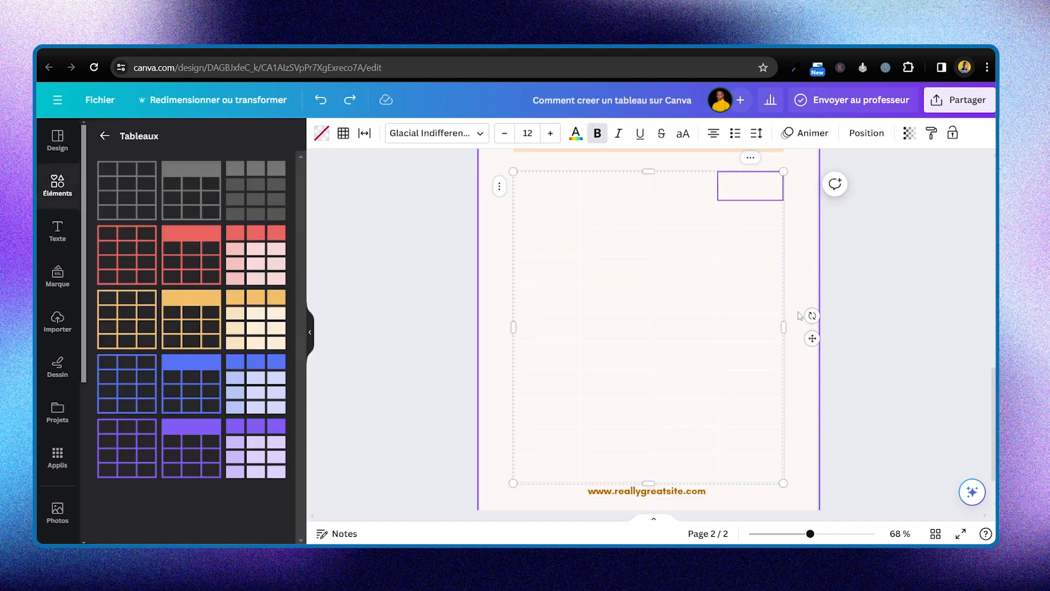
scroll(796, 328, down, 1)
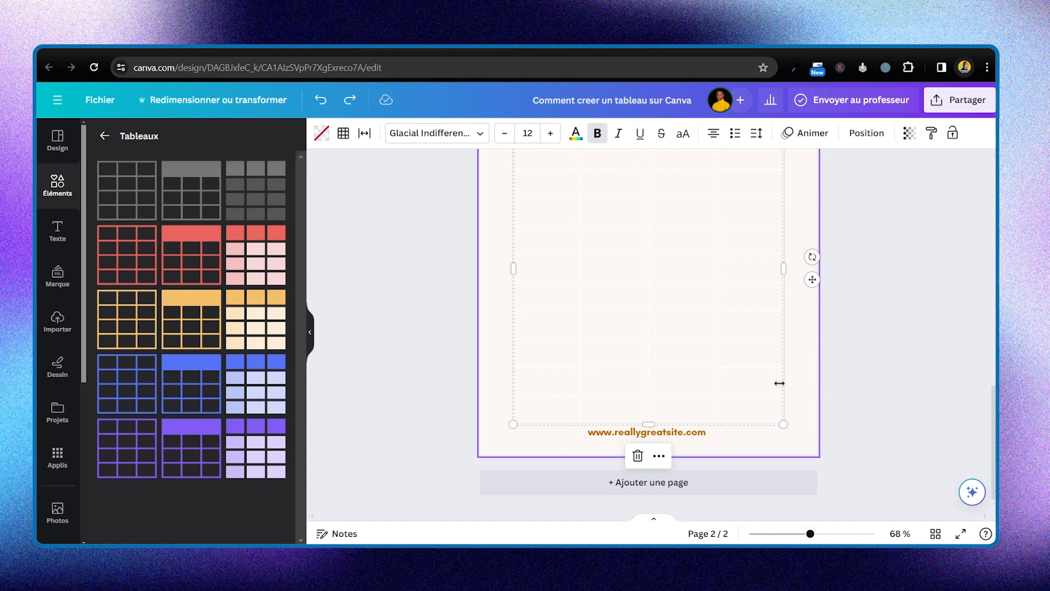
shift+click(740, 414)
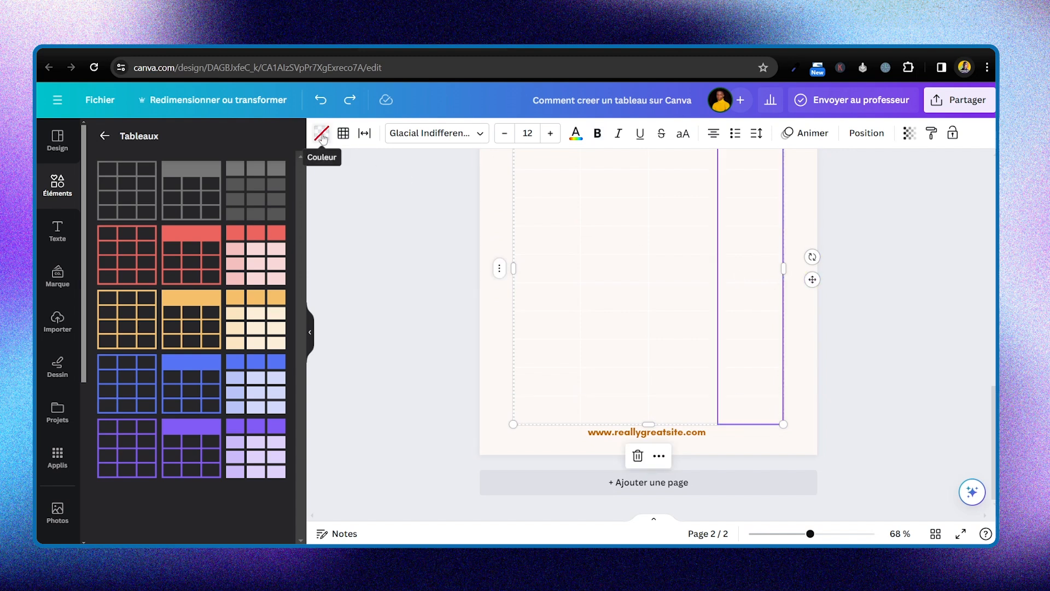
click(321, 133)
click(230, 140)
key(ctrl+v)
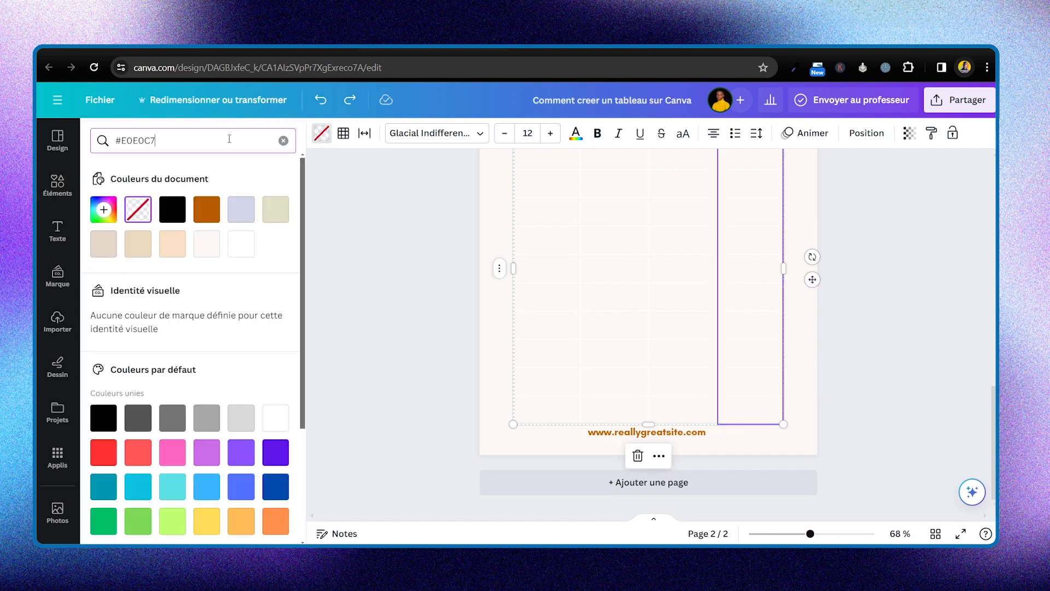
click(103, 197)
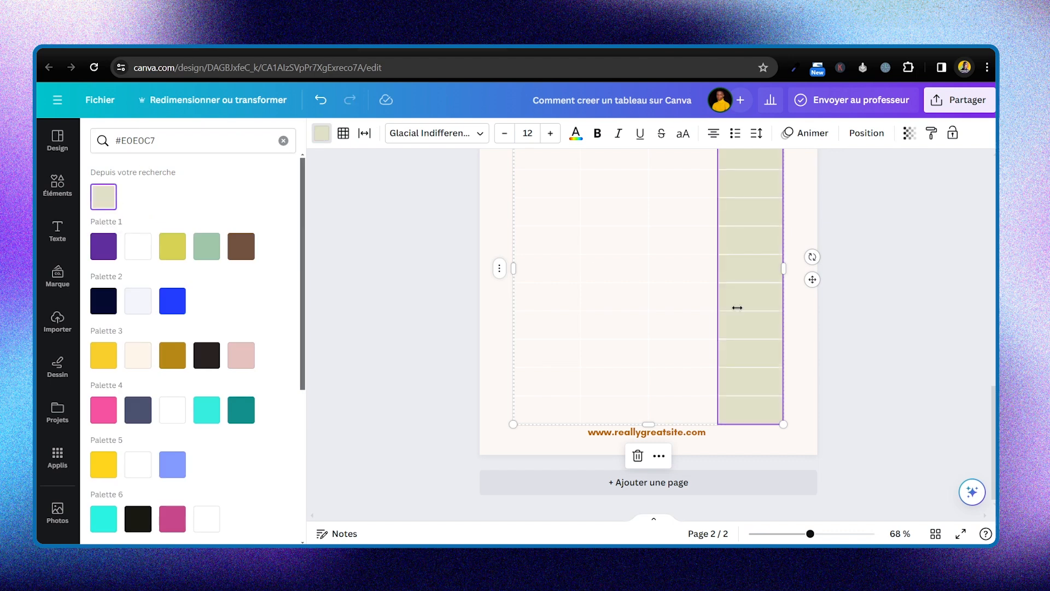
Step: Select all cells of the page 2 body table and remove their borders
scroll(896, 314, up, 10)
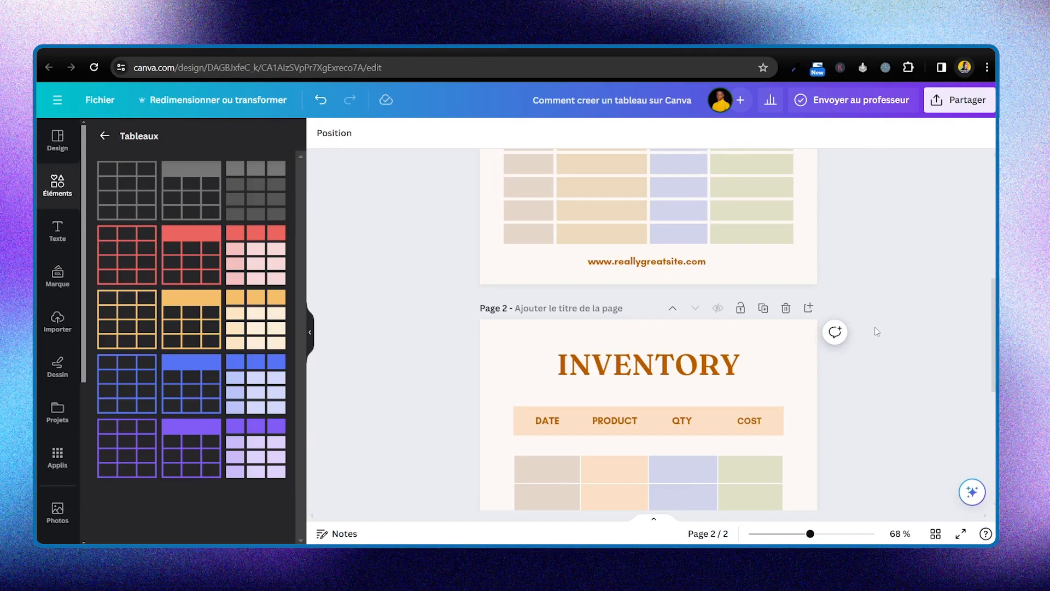
scroll(876, 328, up, 5)
scroll(880, 331, down, 6)
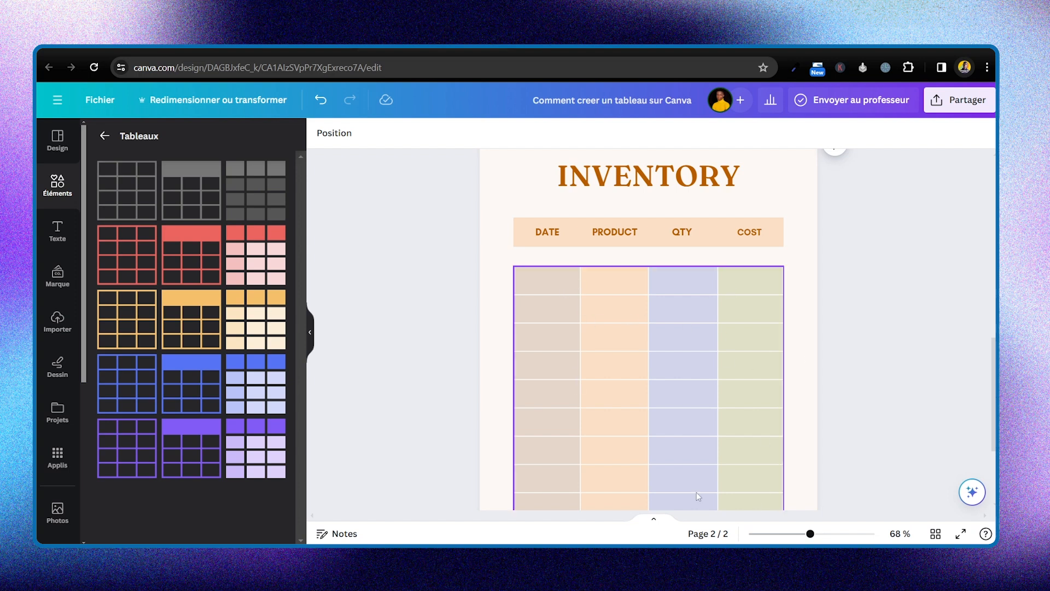
scroll(724, 358, down, 4)
scroll(875, 390, up, 5)
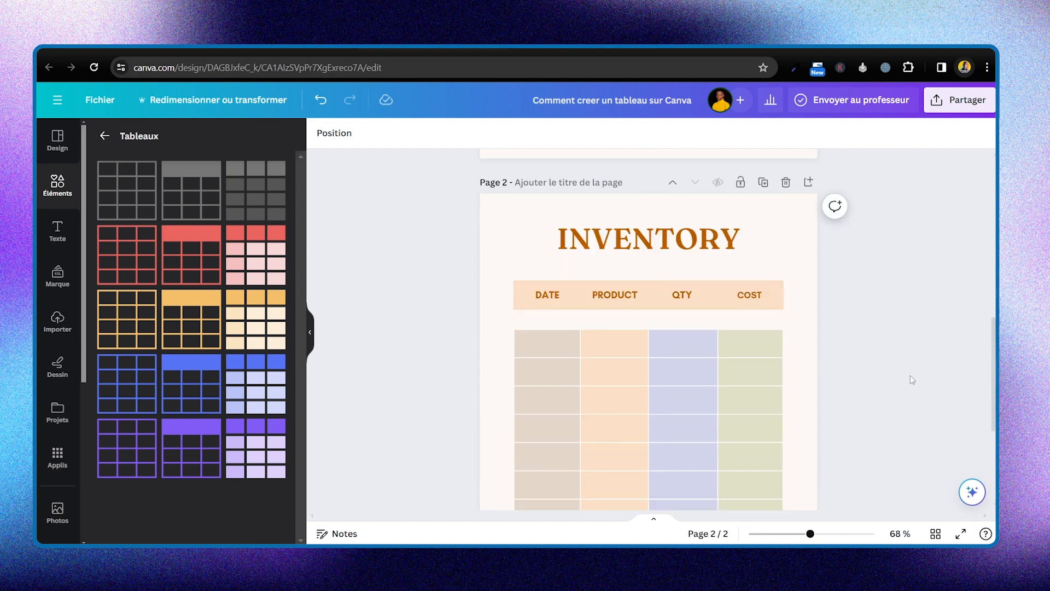
drag(455, 340, 859, 494)
scroll(820, 438, down, 3)
scroll(468, 240, up, 5)
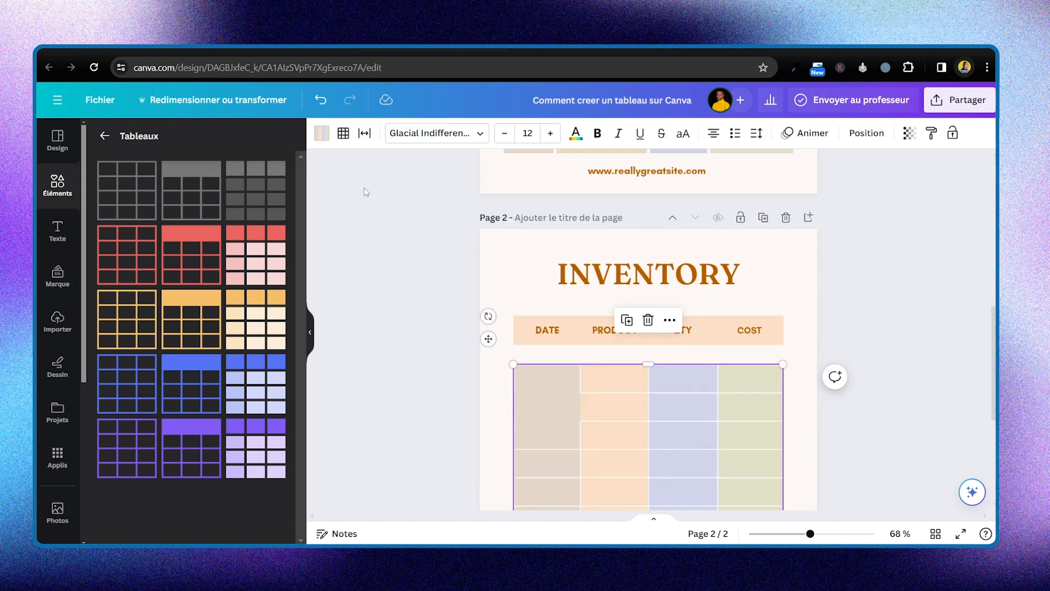
click(343, 133)
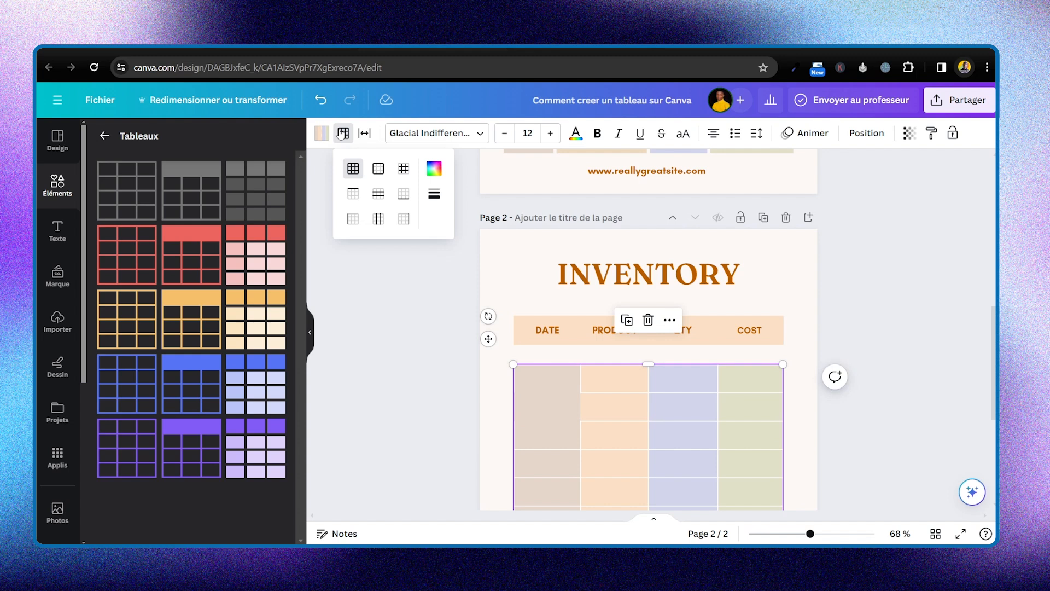
click(437, 200)
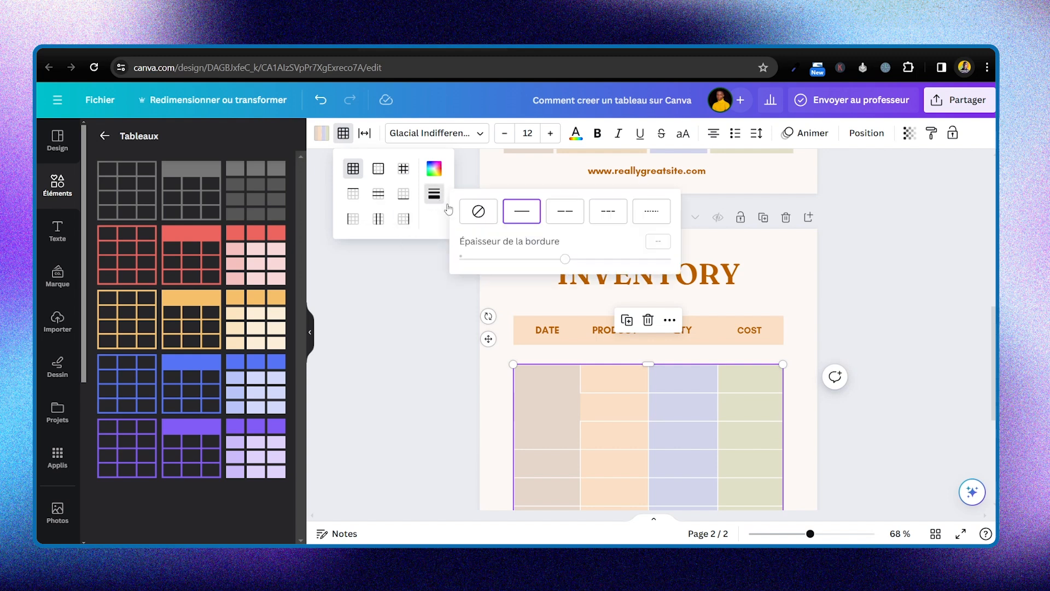
click(477, 213)
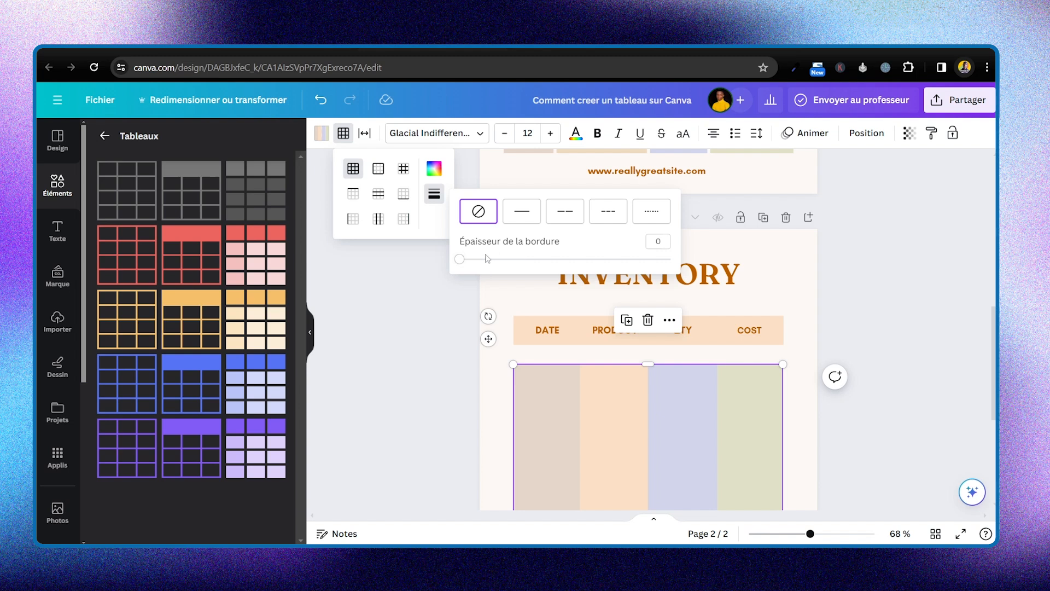
click(412, 317)
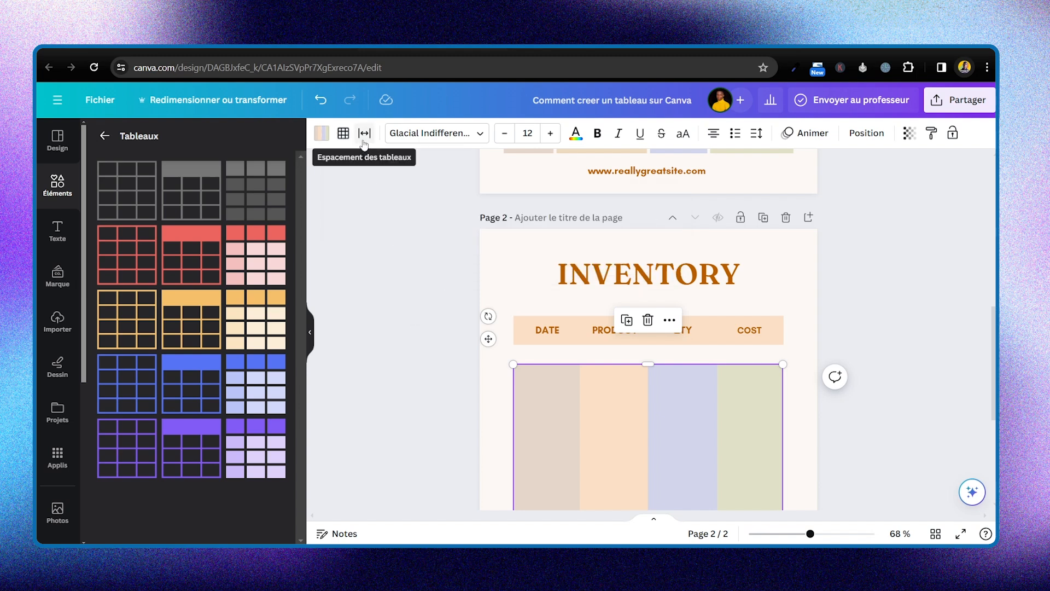
Step: Set the table spacing of the page 2 body table to 5 to leave gaps between its cells
click(365, 135)
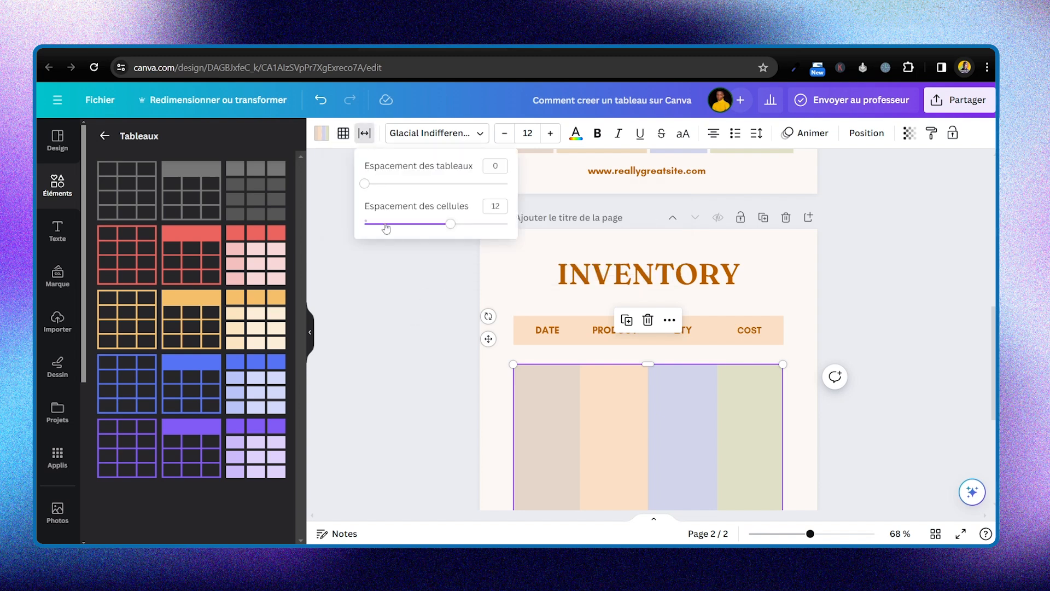
drag(364, 183, 393, 189)
drag(398, 191, 400, 191)
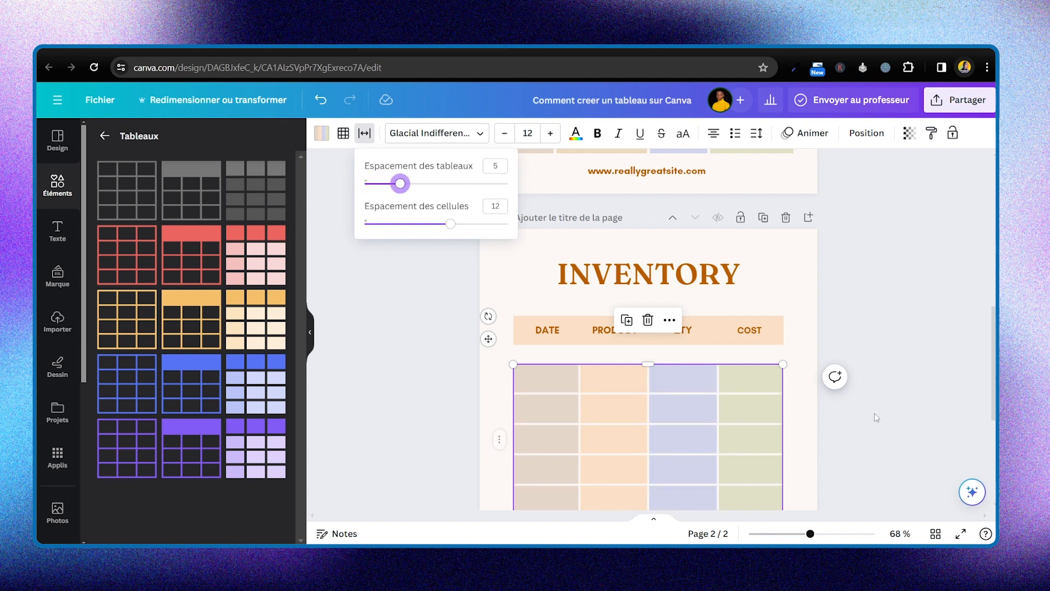
scroll(873, 420, down, 3)
Step: Try lavender as the page 2 background color and change the background to white
click(494, 417)
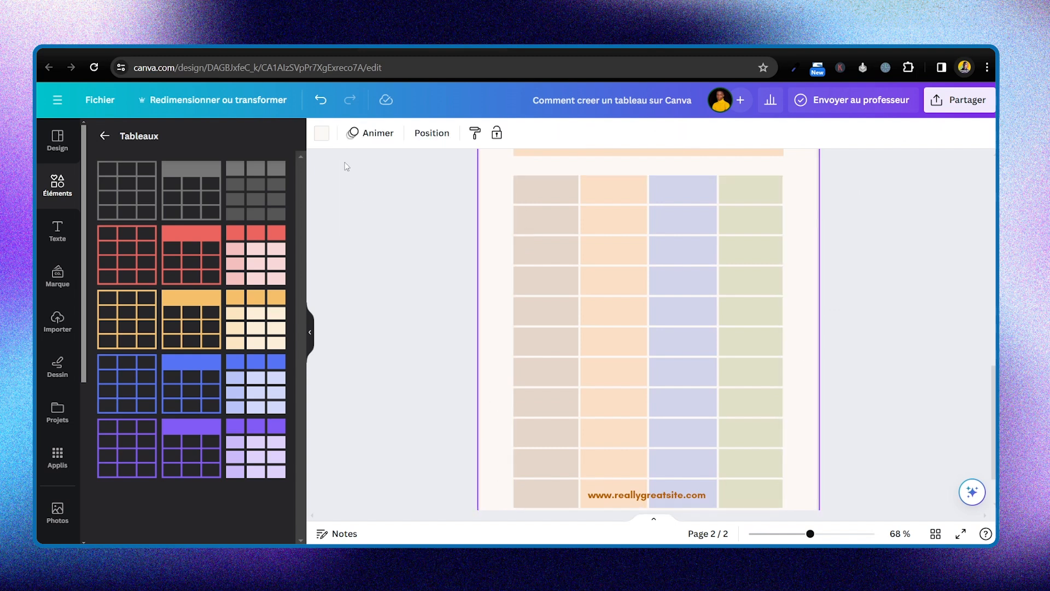
click(322, 134)
click(205, 209)
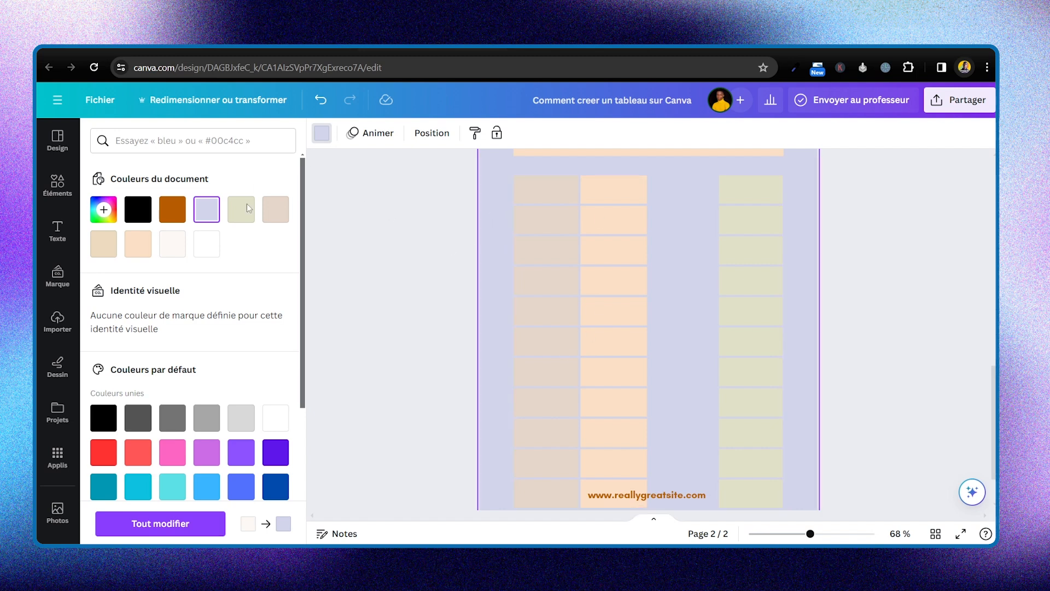
click(207, 245)
scroll(392, 253, up, 15)
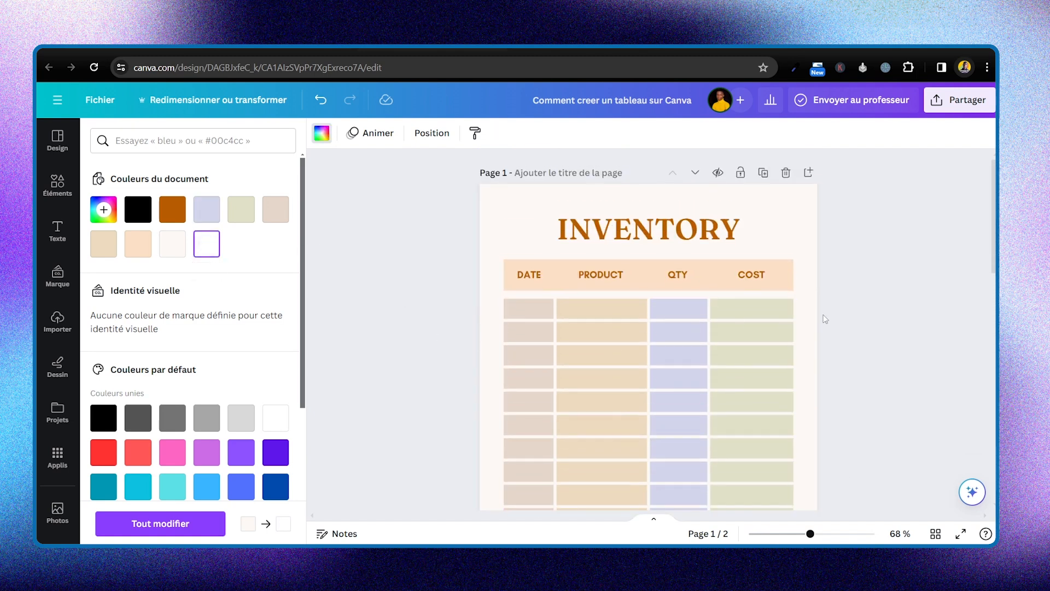
scroll(820, 319, down, 15)
scroll(820, 313, up, 5)
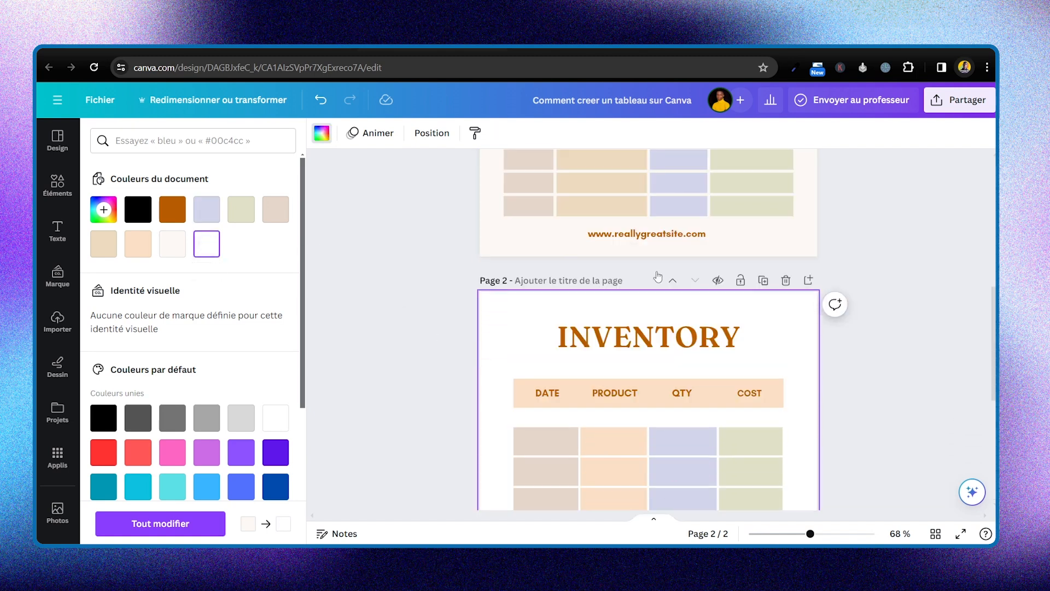
Step: Shift the three column dividers of the page 2 body table leftward, narrowing the DATE column and widening the COST column
scroll(882, 302, up, 6)
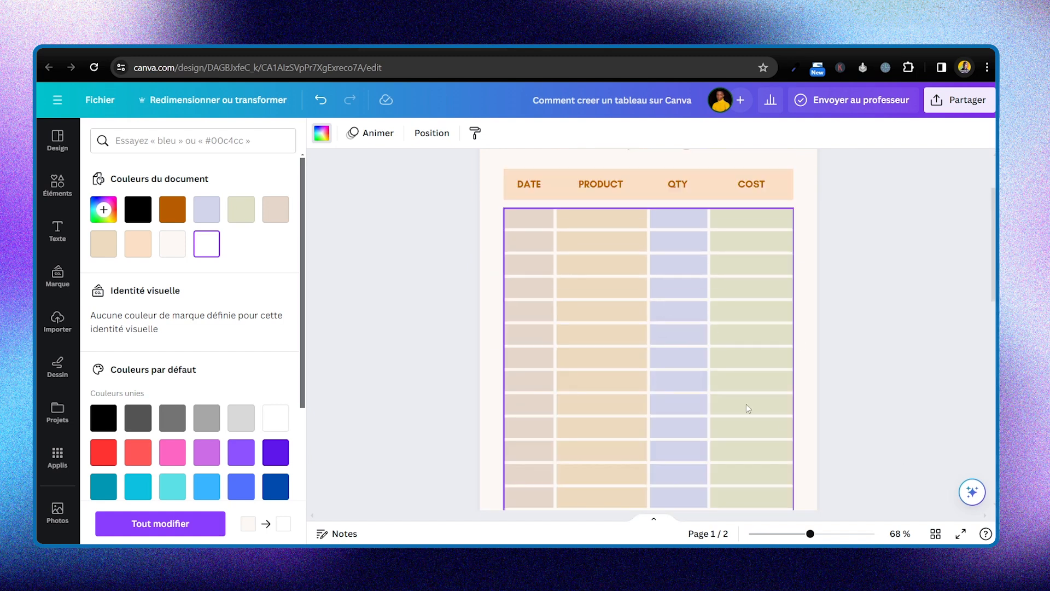
scroll(826, 329, down, 8)
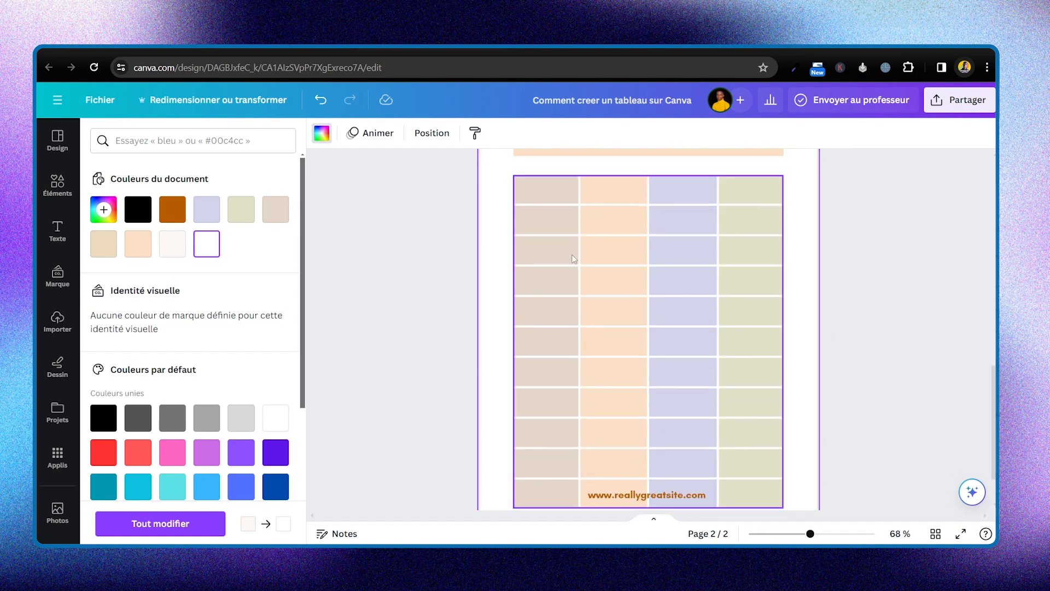
click(575, 281)
drag(579, 186, 561, 188)
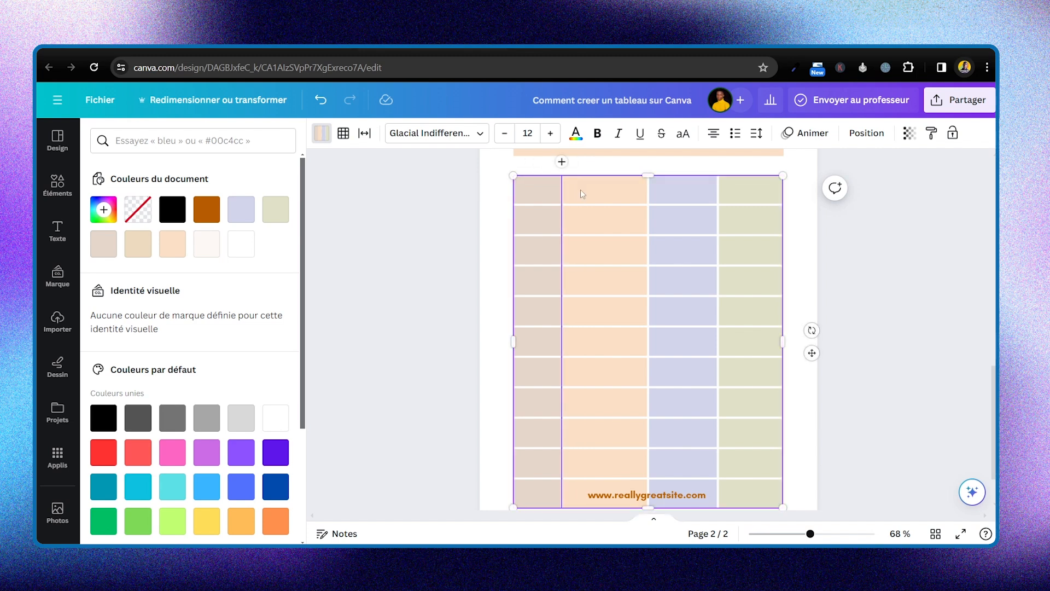
drag(642, 187, 637, 187)
drag(716, 189, 692, 197)
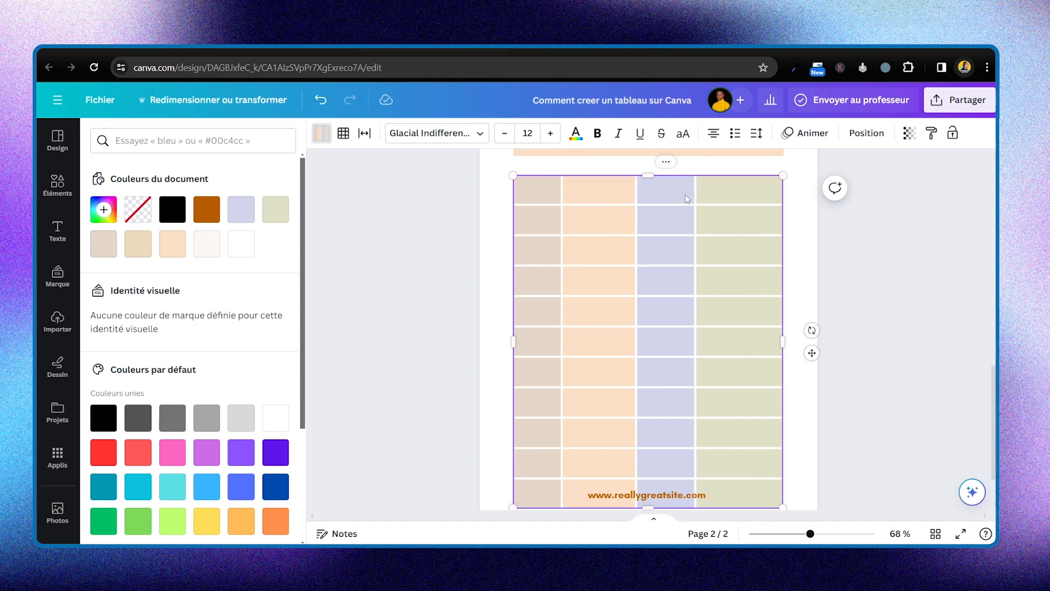
scroll(884, 284, down, 4)
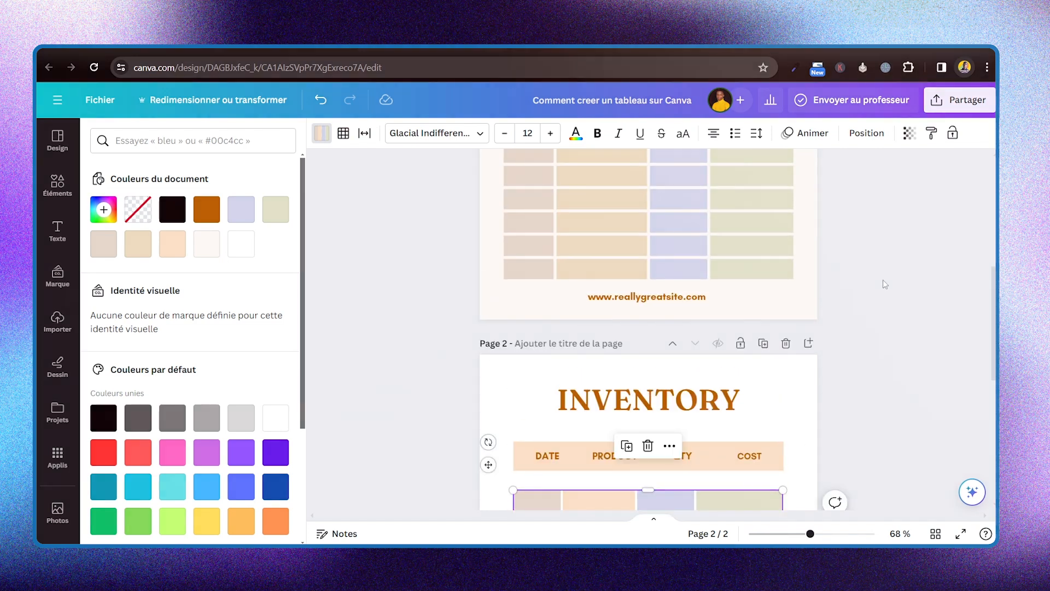